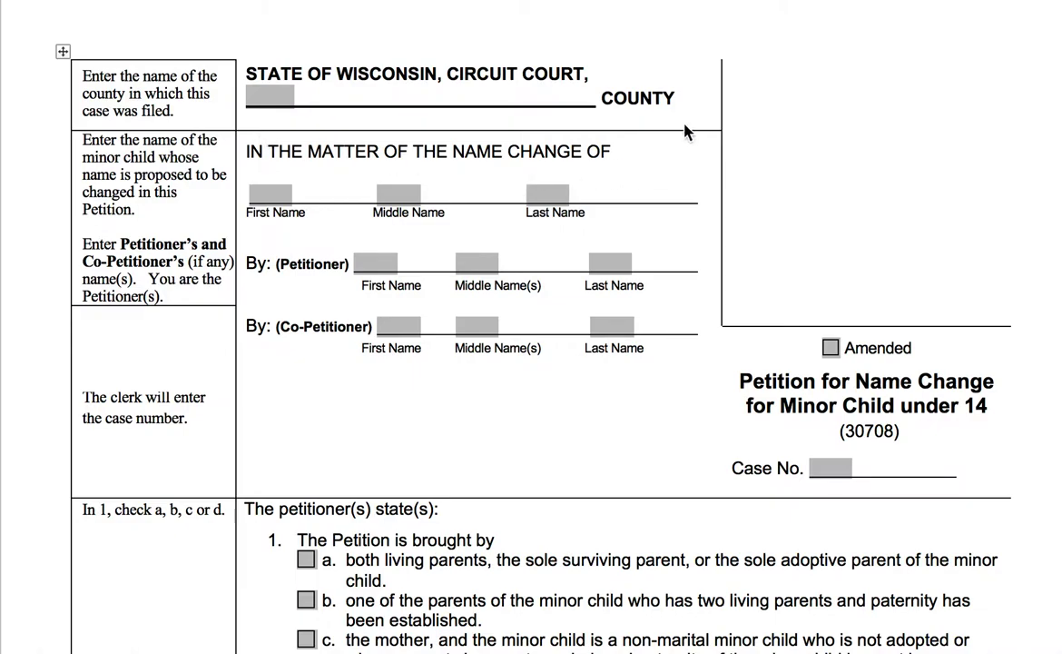
Enter MILWAUKEE as the county where the case is filed
click(268, 101)
text(MILWA)
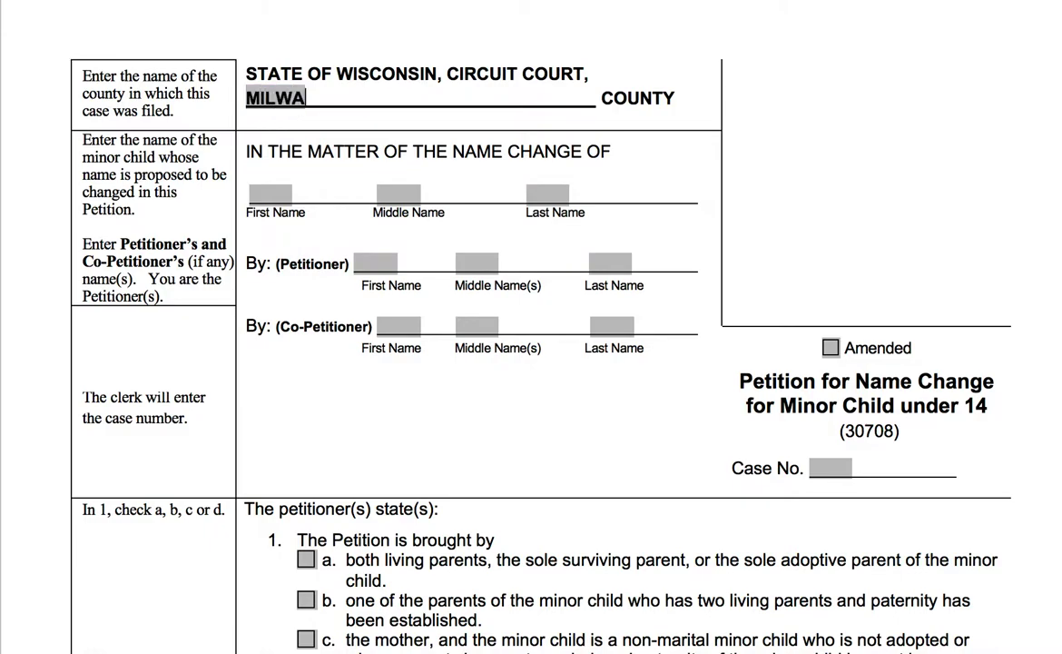
text(UKEE)
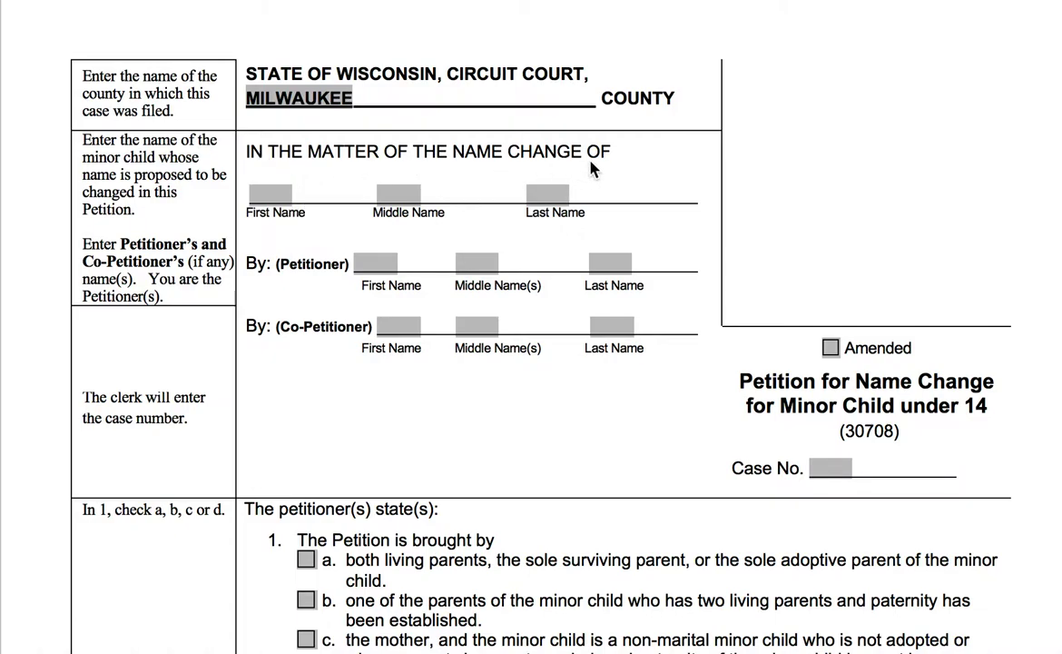
Fill the minor child's first, middle and last name fields in the name change section
click(282, 202)
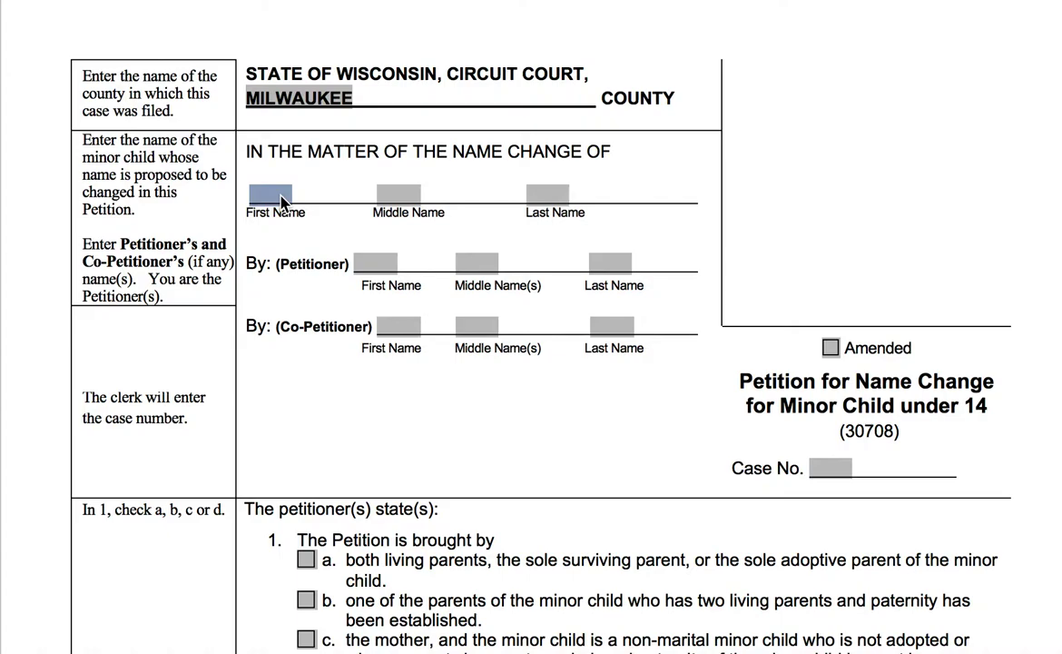
text(Sally)
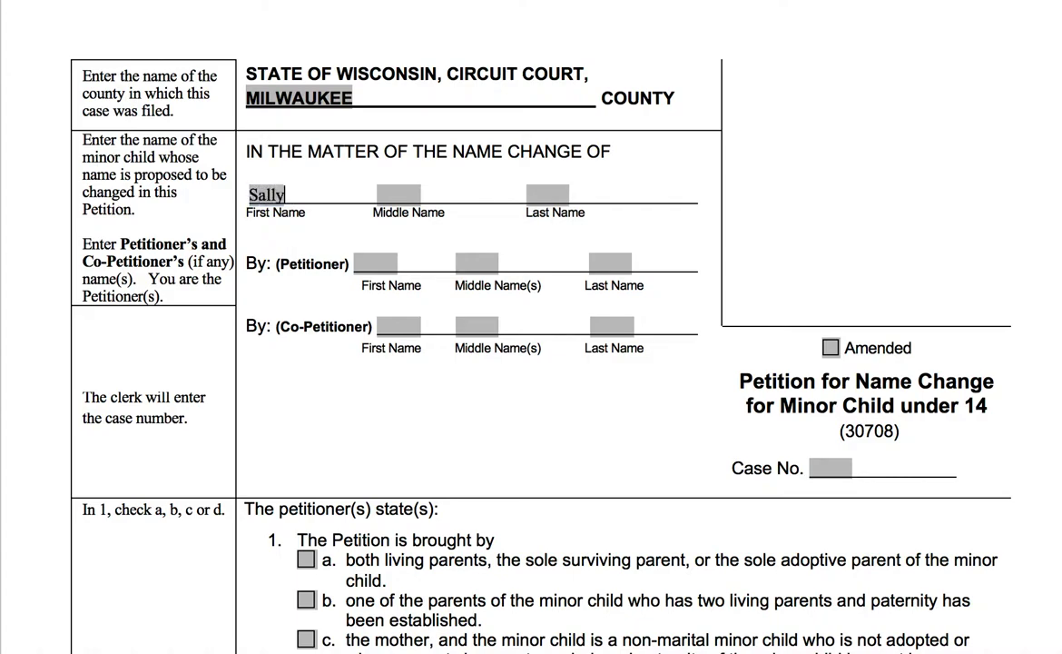
key(Tab)
text(Susan)
key(Tab)
text(Smith)
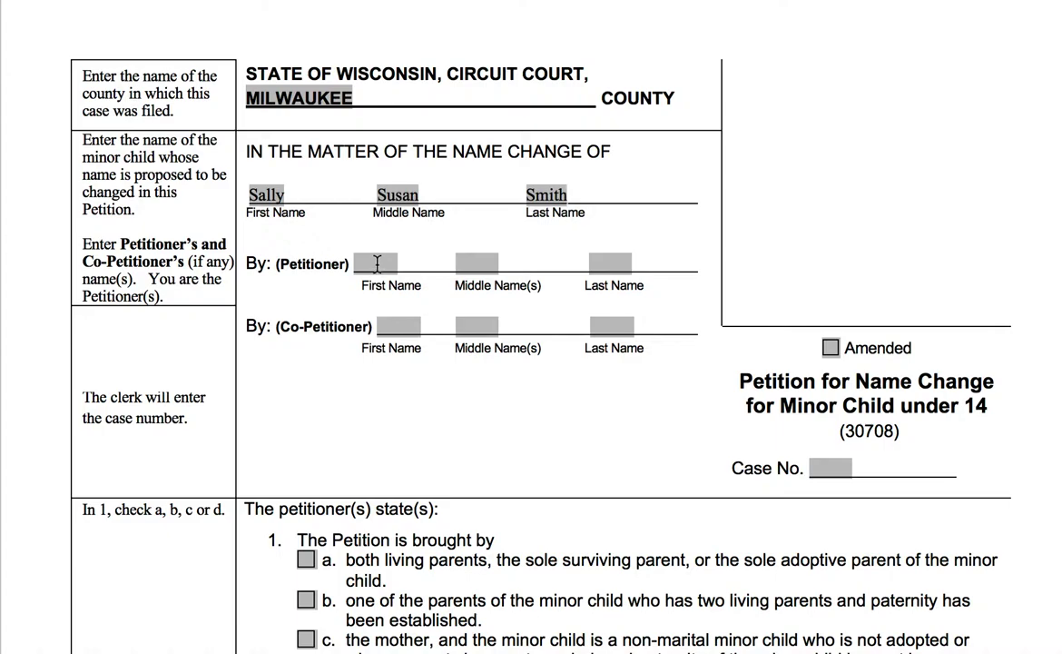
Fill the petitioner's first, middle and last name fields, leaving the co-petitioner blank
click(377, 264)
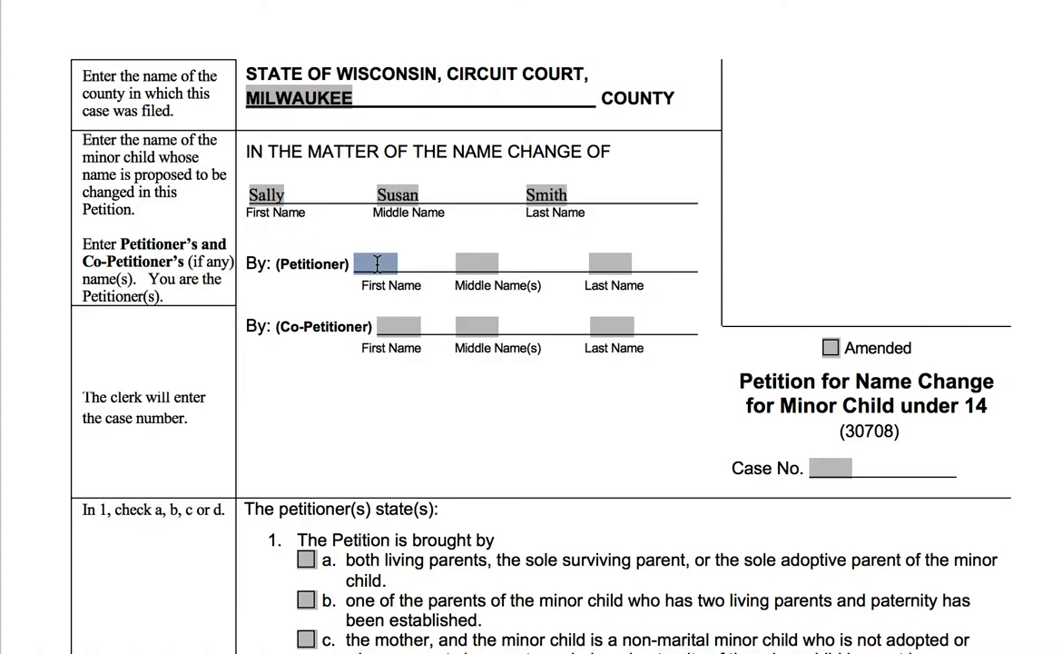
text(Jane)
key(Tab)
text(Michelle)
key(Tab)
text(Doe)
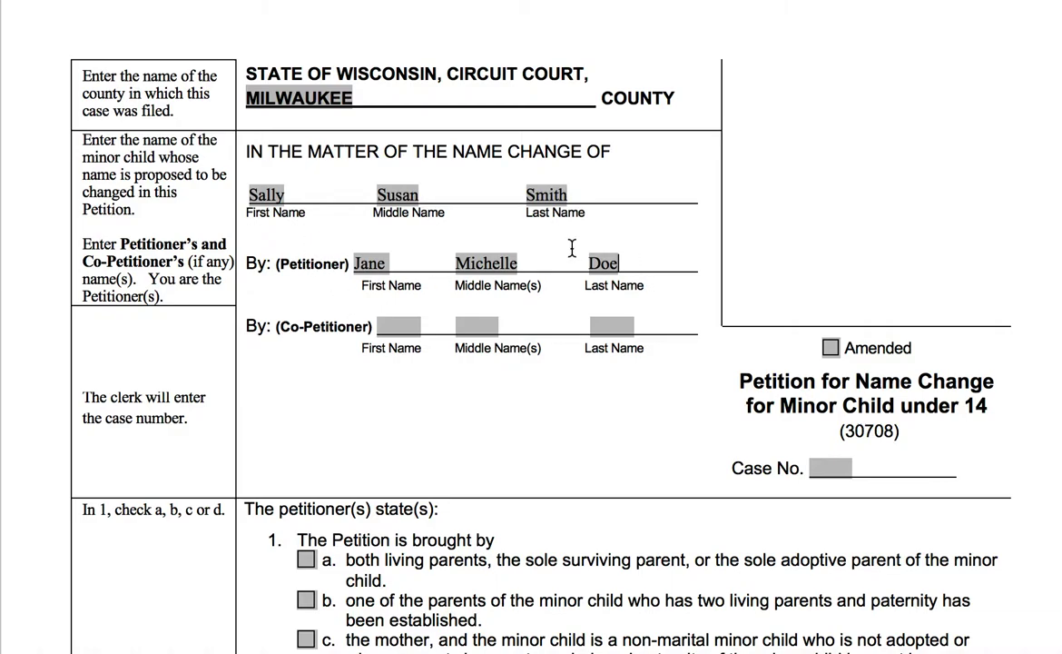
click(410, 325)
text(John)
key(Tab)
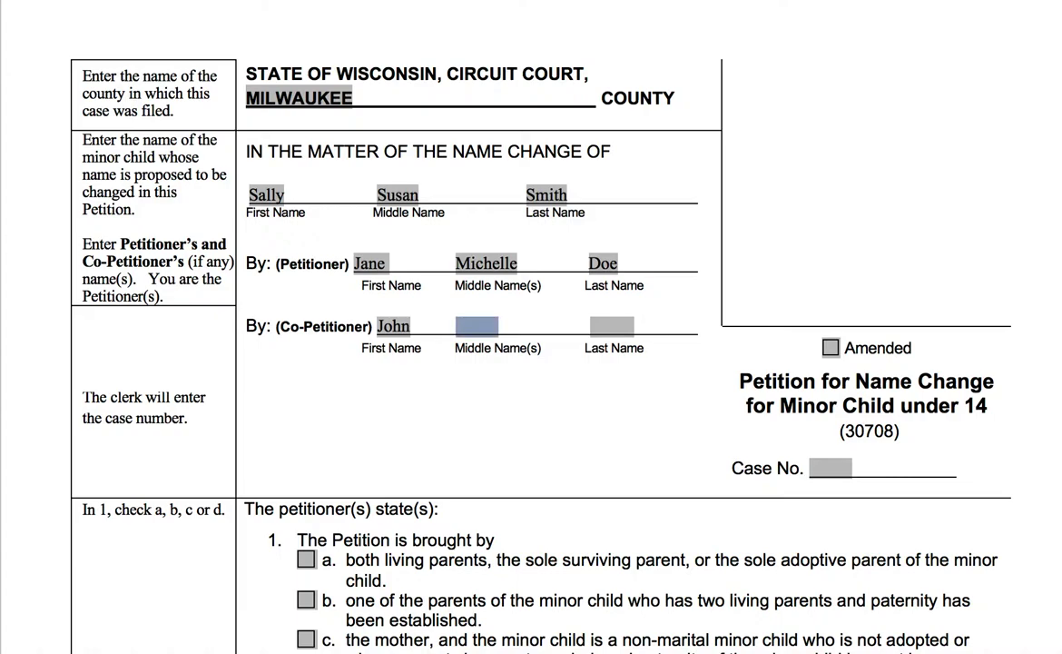
text(Michael)
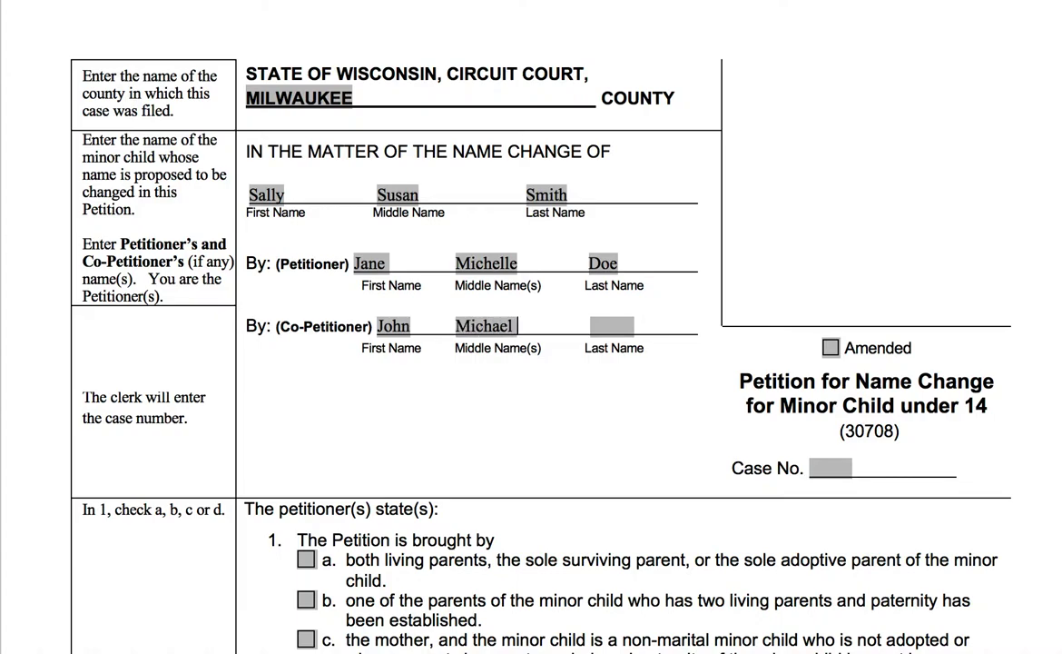
key(Tab)
text(Smith)
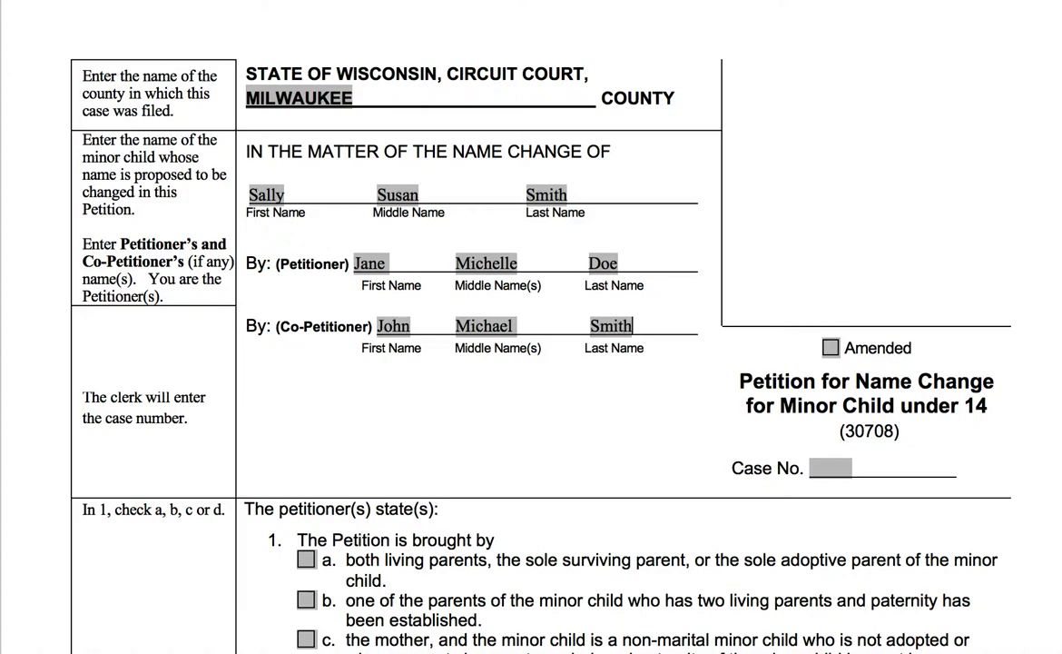
key(Tab)
key(shift+Tab)
key(shift+Tab)
key(Delete)
key(Tab)
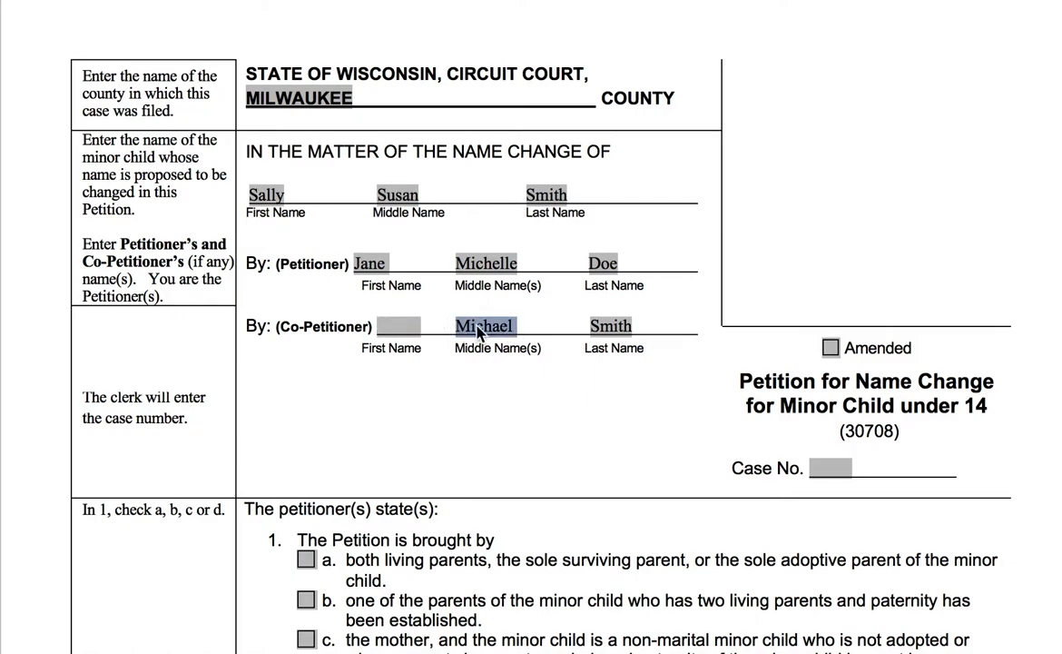
key(Delete)
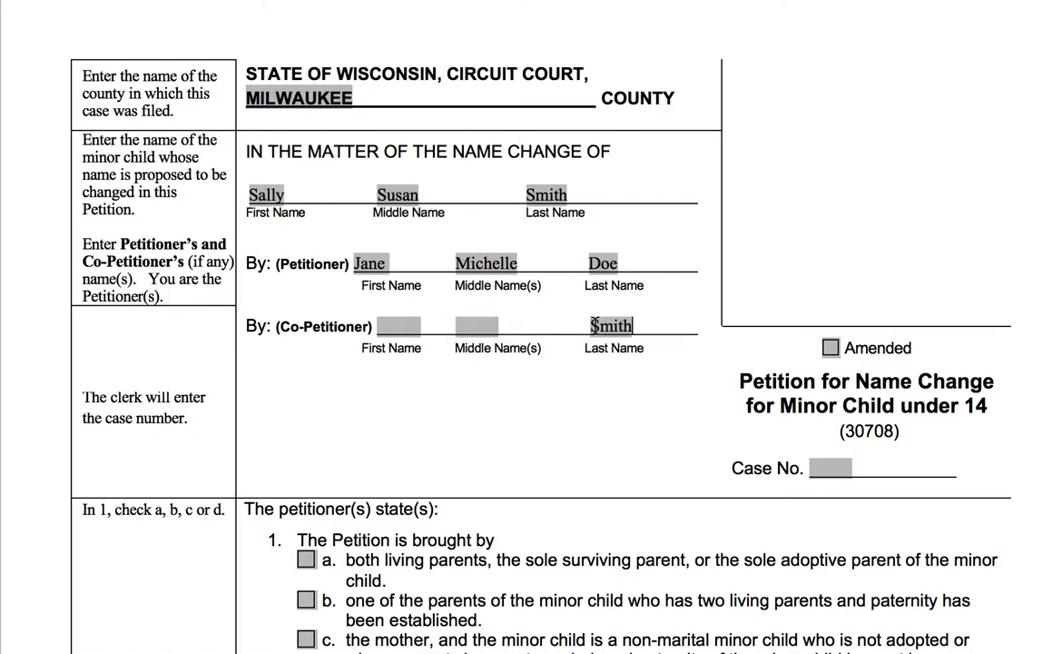
double_click(613, 325)
key(BackSpace)
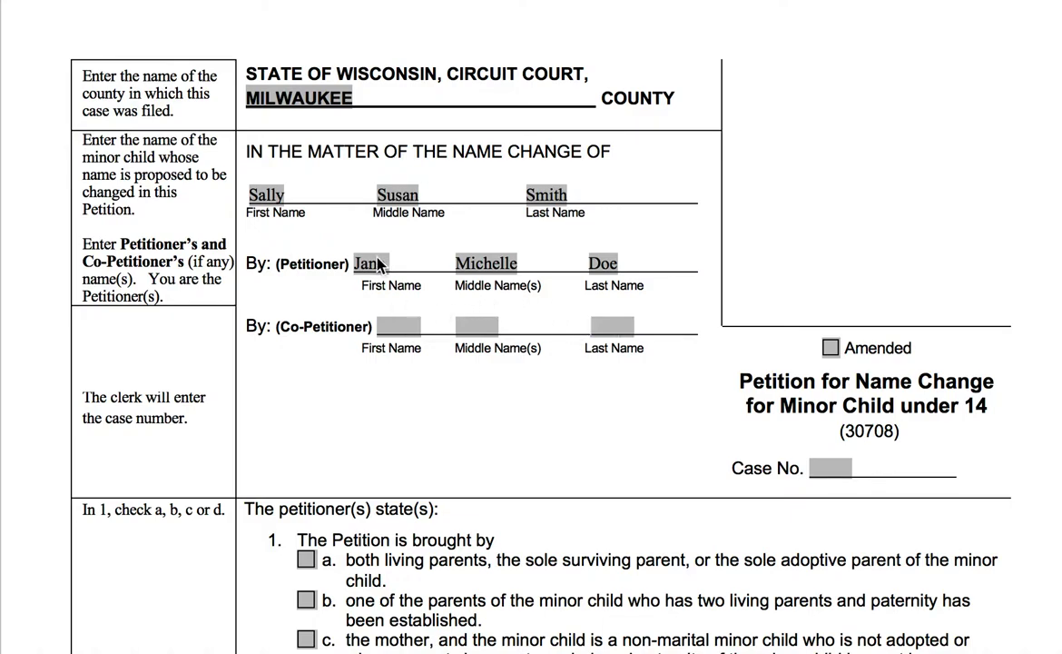
Scroll down until item 1's checkboxes a–d are visible
scroll(457, 379, down, 3)
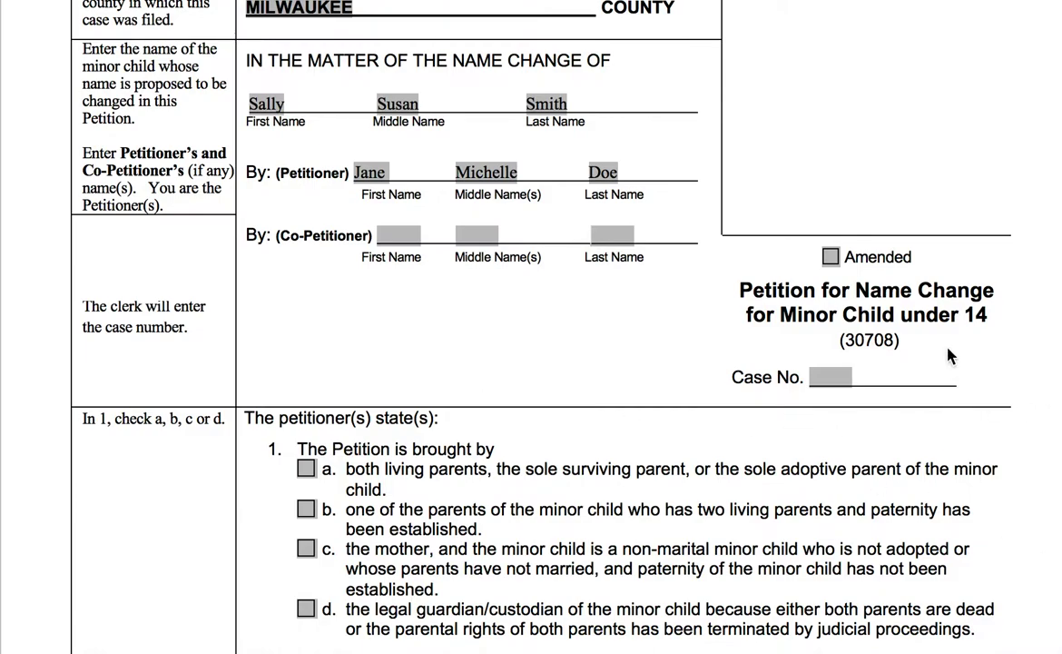
scroll(654, 445, down, 3)
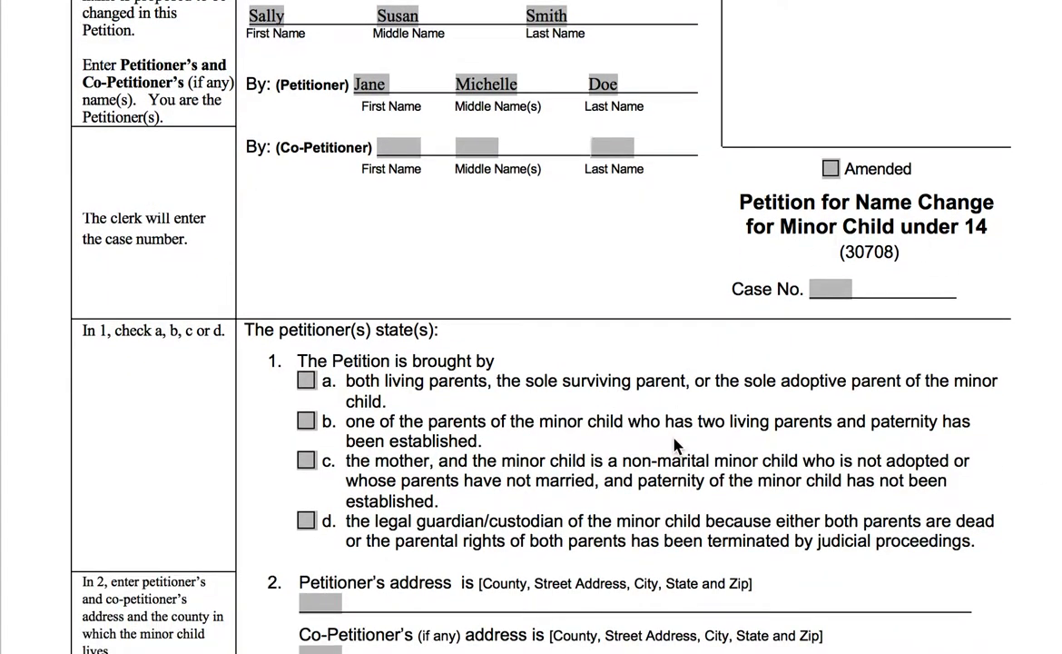
scroll(391, 450, down, 1)
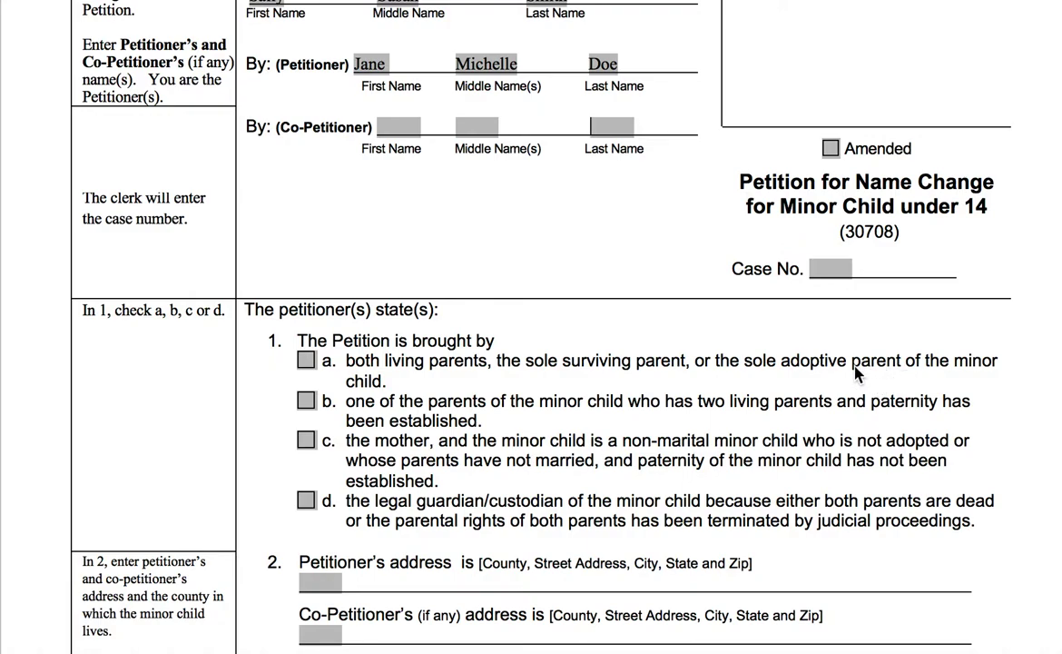
Check option b in item 1, one parent with established paternity, leaving option a unchecked
click(306, 361)
click(305, 360)
click(307, 400)
scroll(414, 381, down, 1)
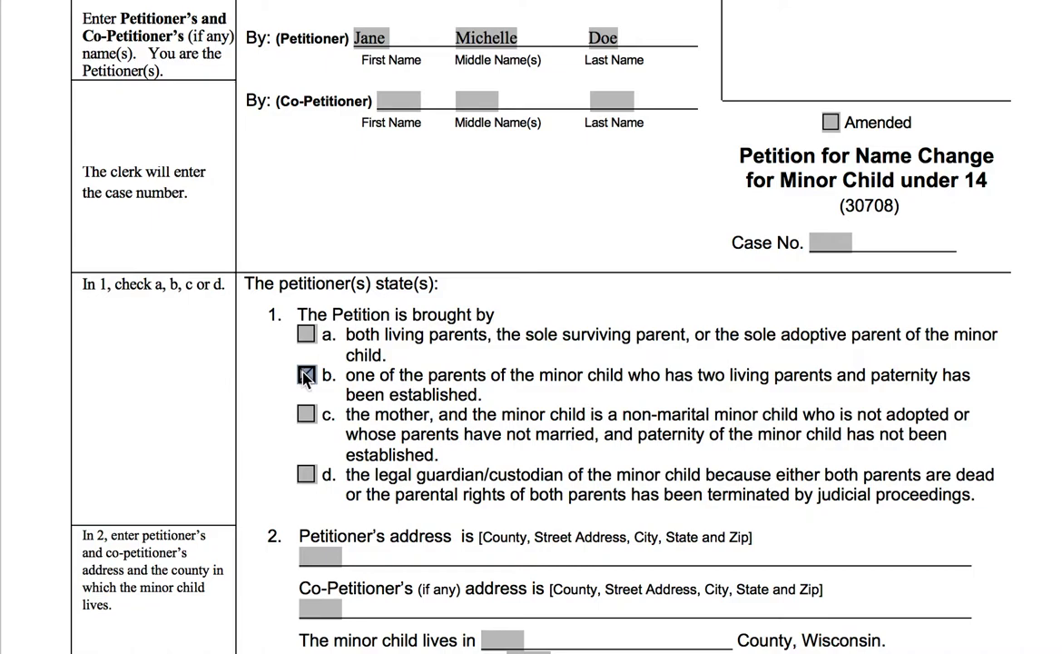
click(305, 414)
click(306, 374)
scroll(427, 371, down, 3)
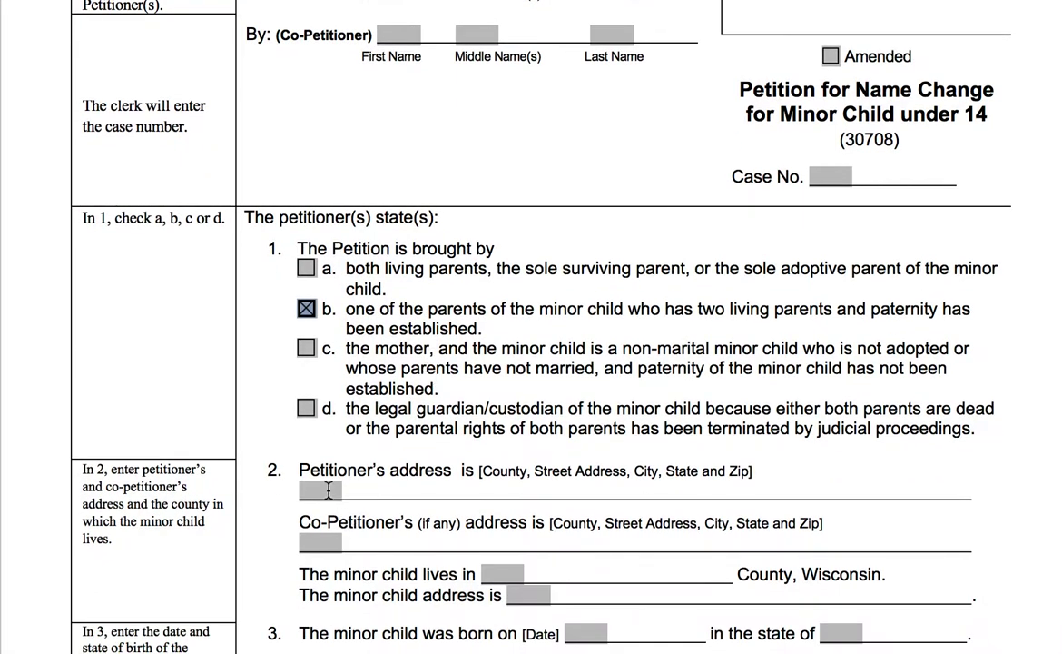
scroll(343, 495, up, 4)
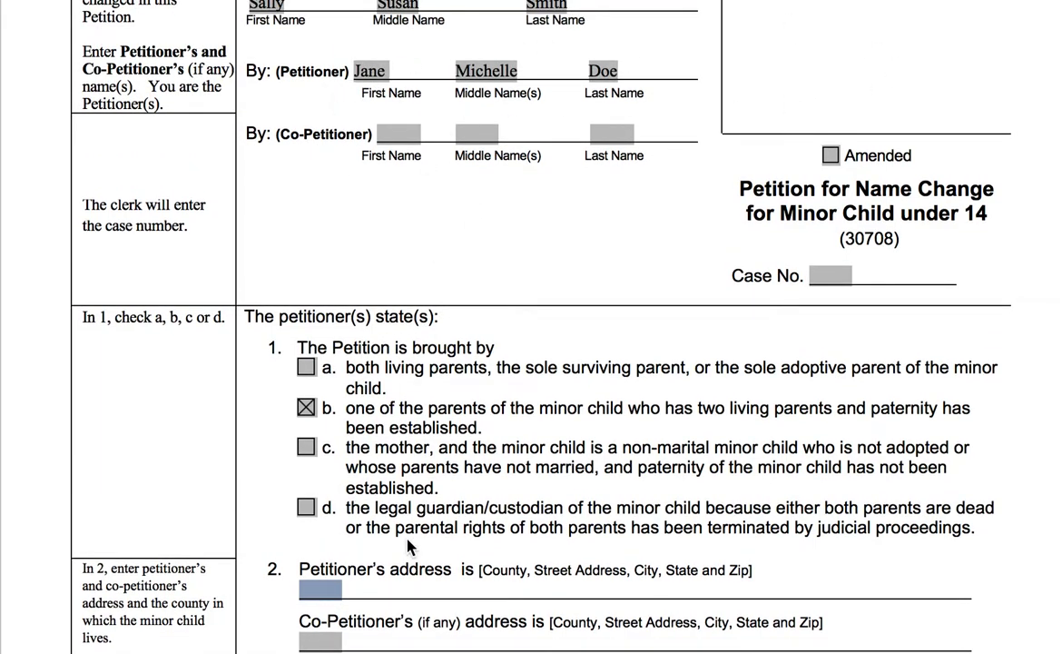
text(1234 S.)
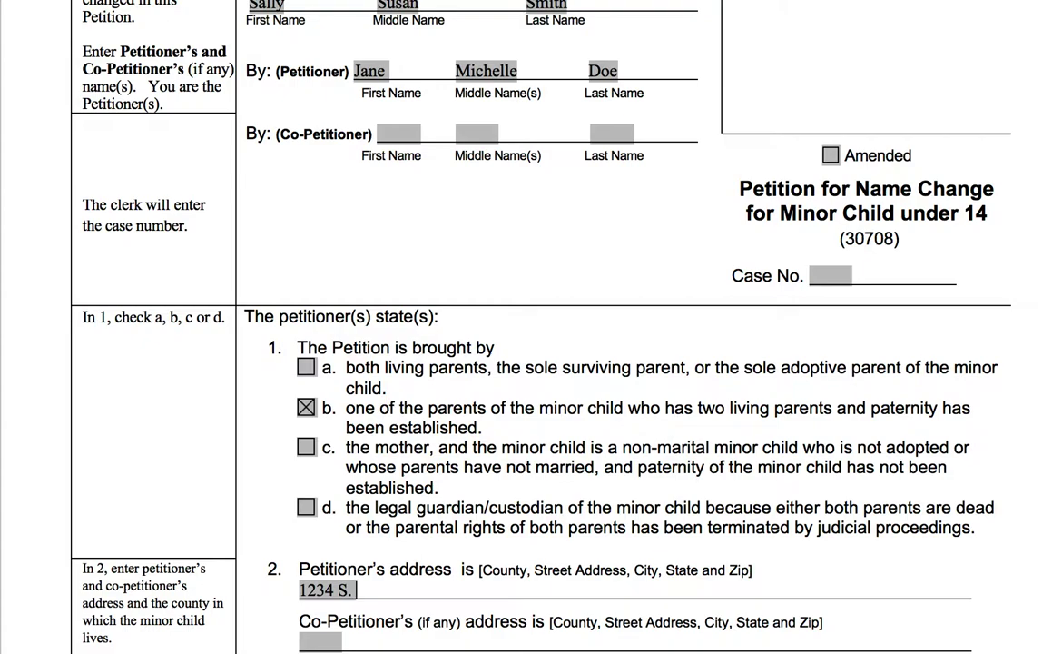
text( Main St, Milwaukee)
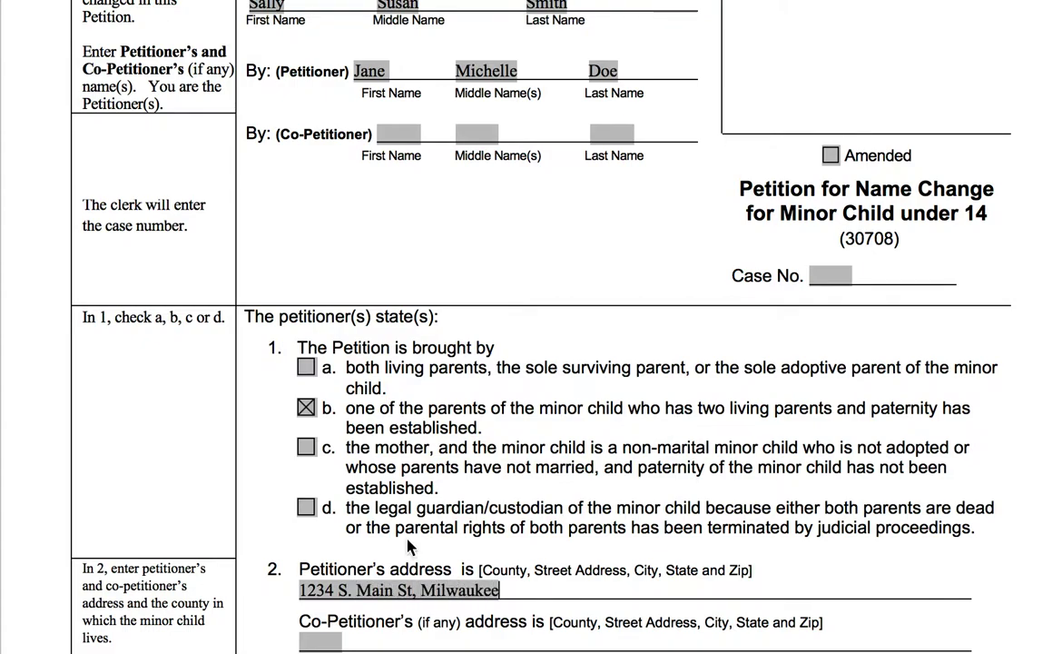
text(, WI 532)
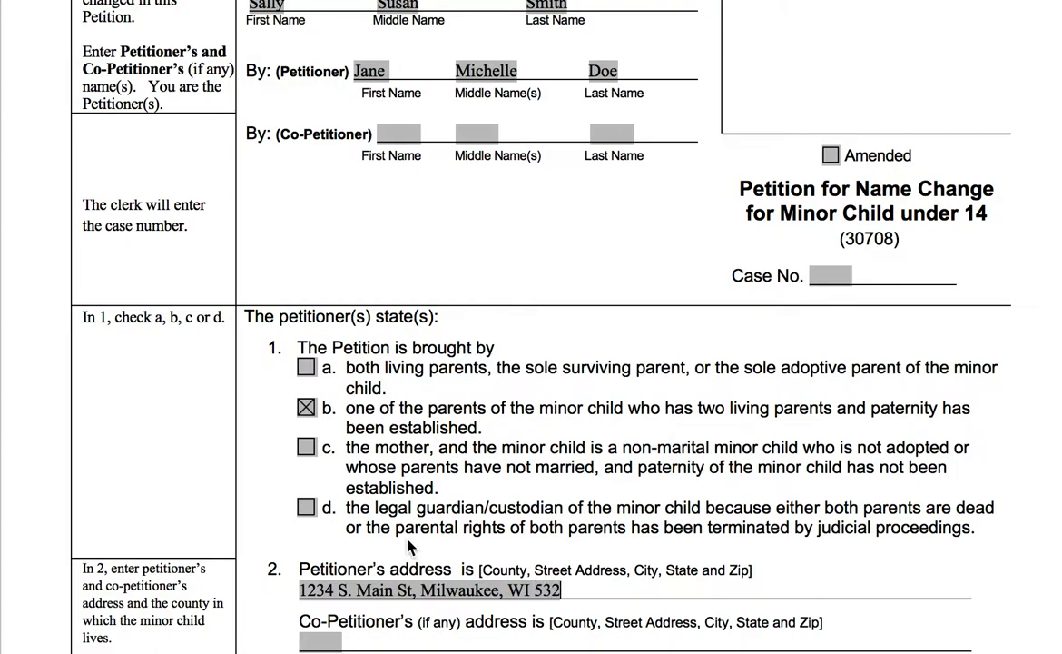
text(06)
scroll(488, 215, down, 1)
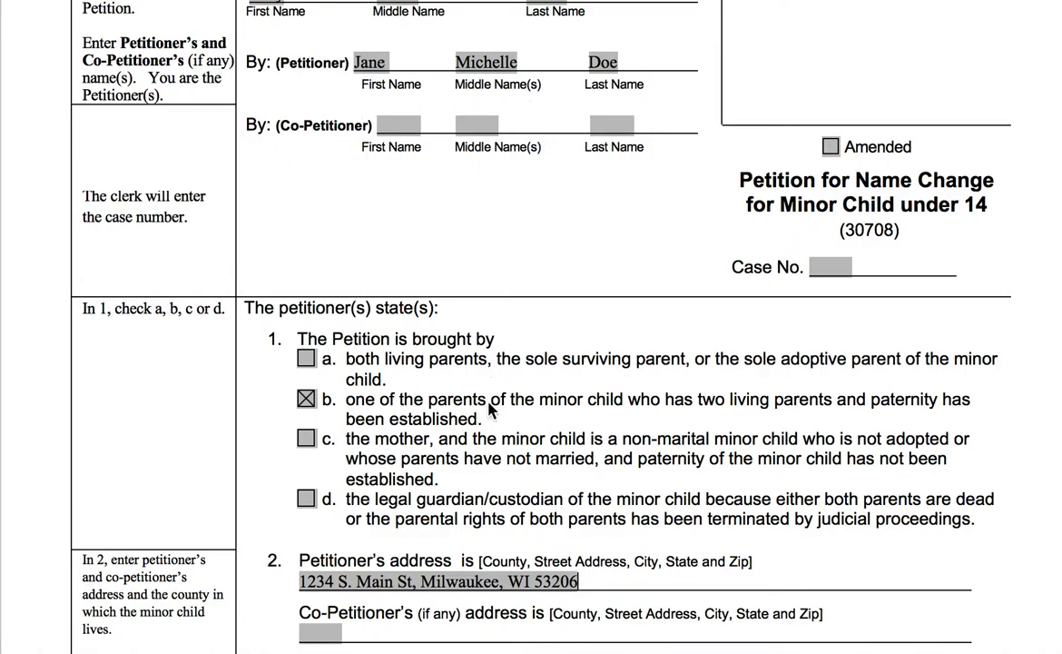
scroll(445, 391, down, 5)
click(334, 421)
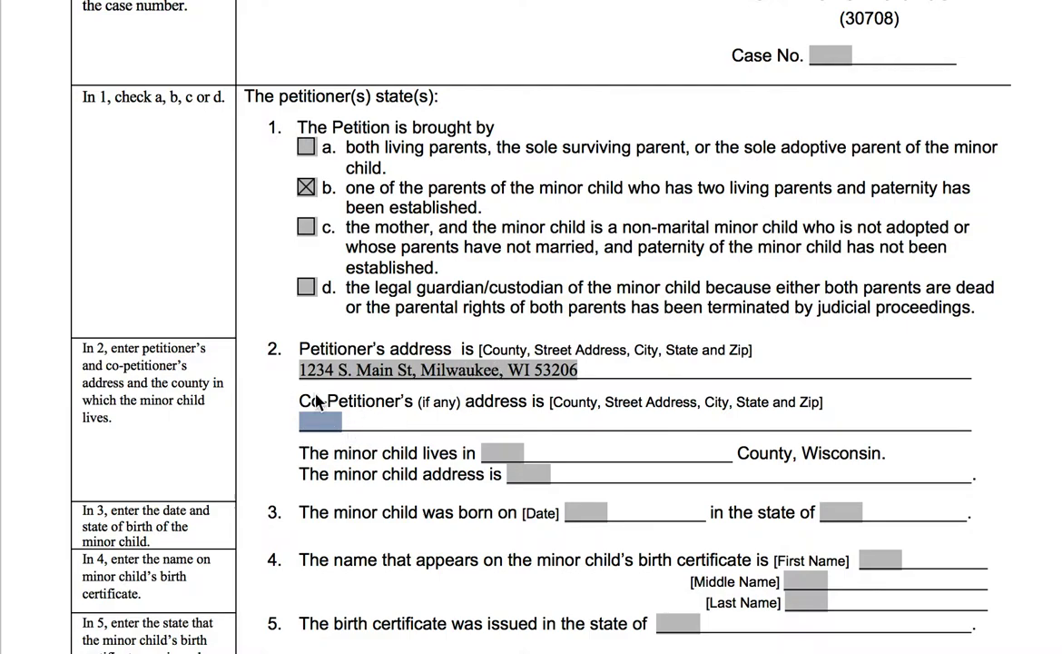
scroll(256, 109, up, 4)
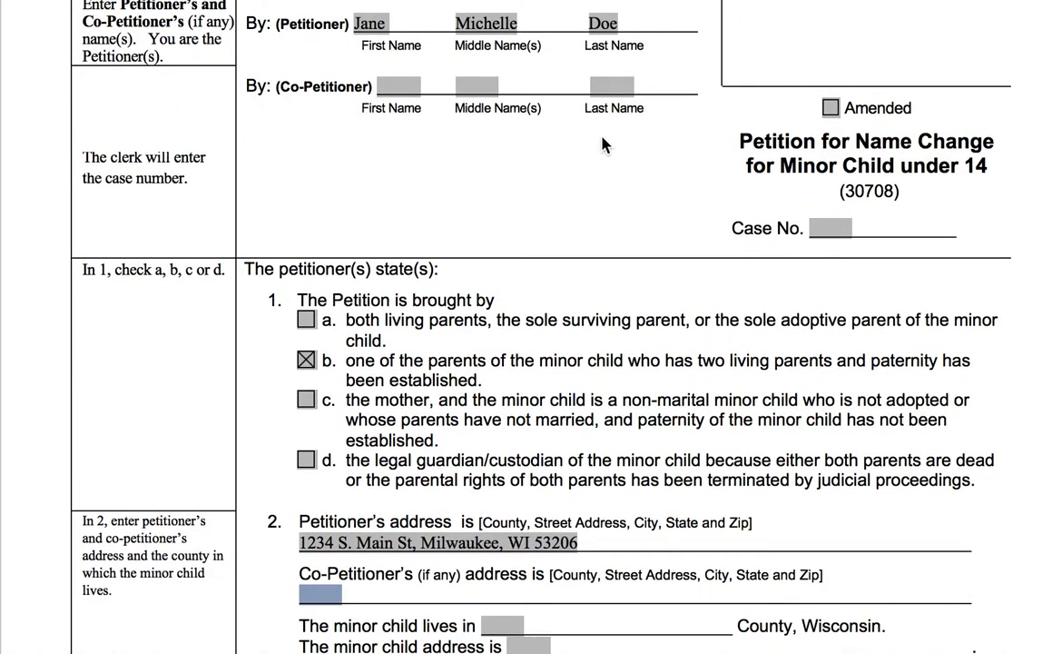
scroll(504, 273, down, 1)
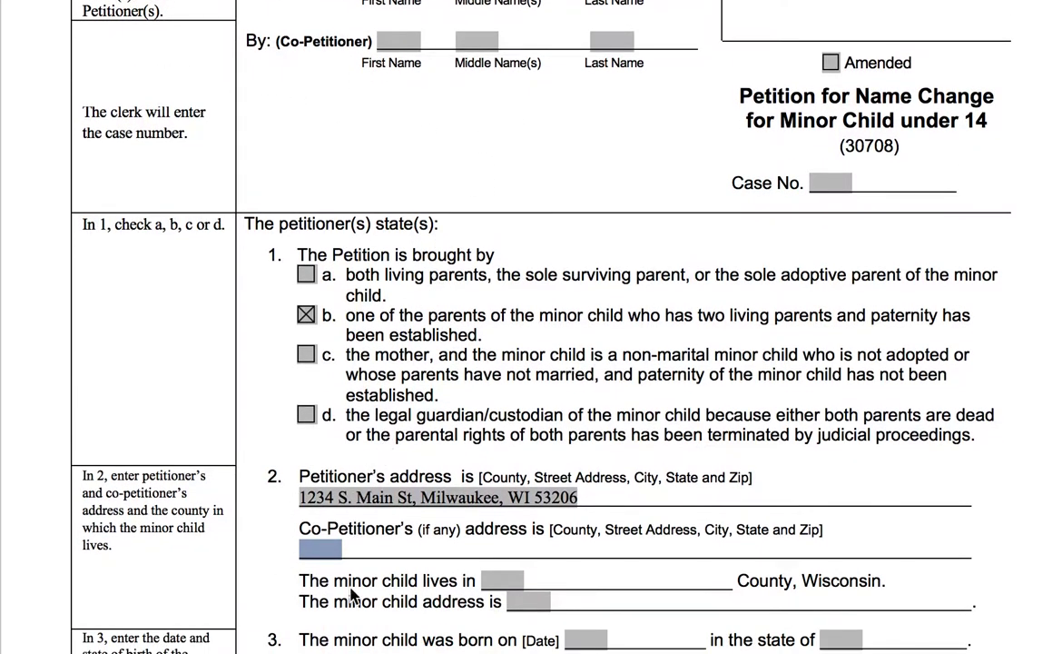
scroll(471, 550, down, 2)
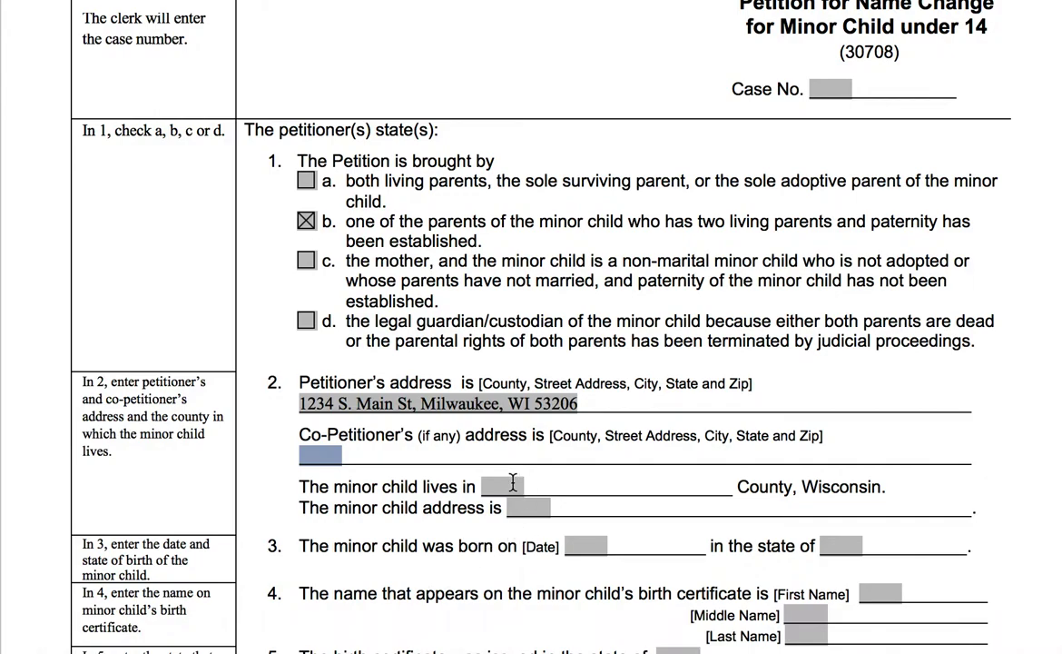
Enter Milwaukee as the county where the child lives
click(513, 489)
text(Milwaukee)
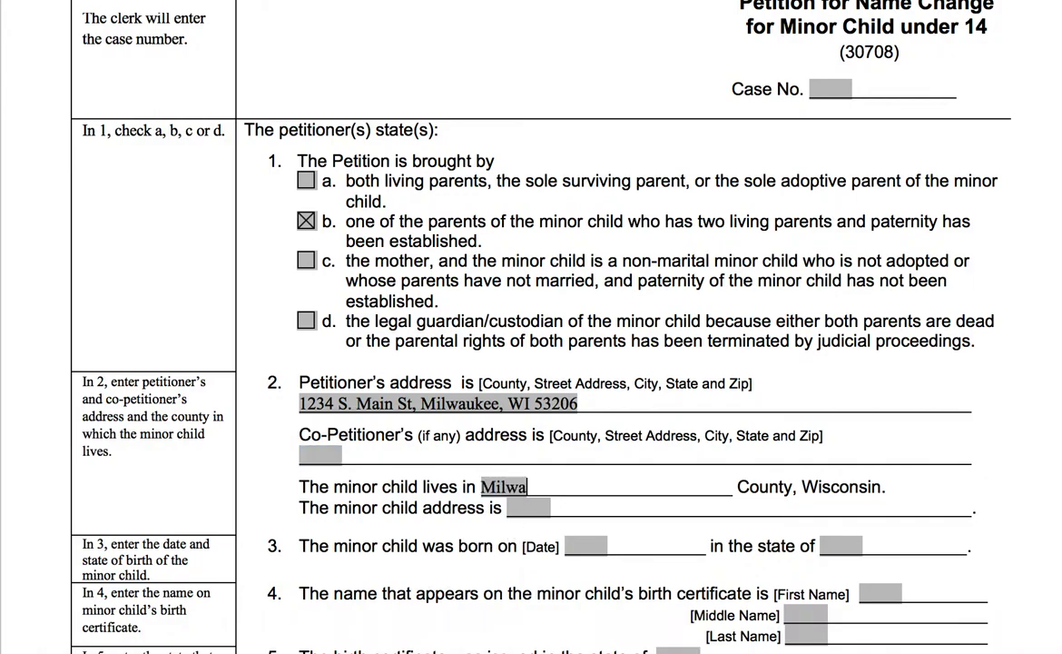
scroll(529, 459, up, 1)
scroll(530, 459, up, 6)
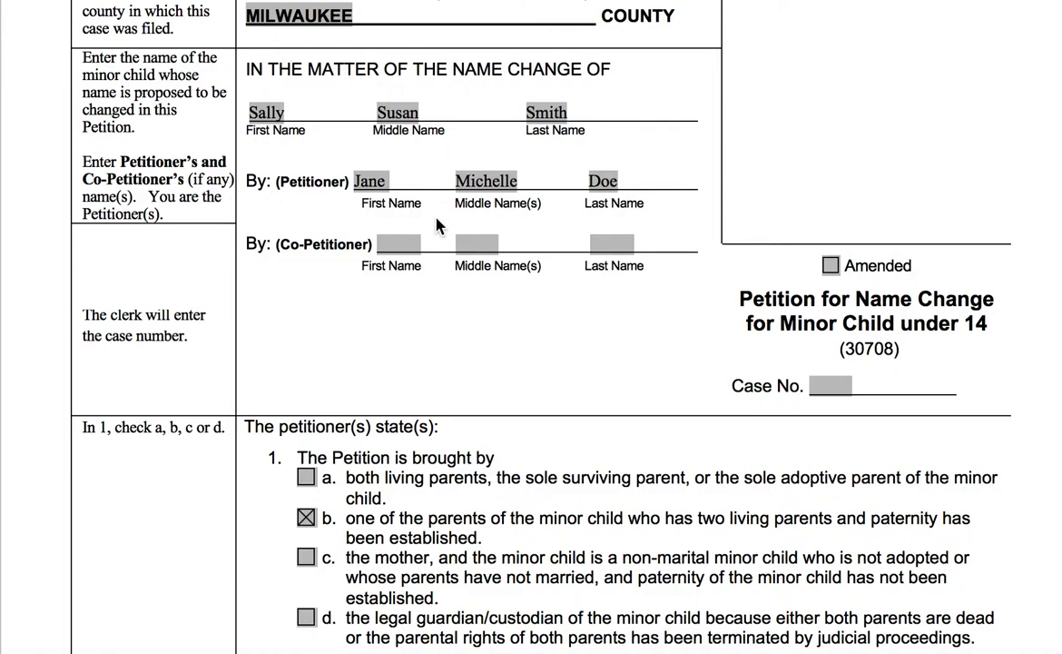
scroll(398, 199, down, 8)
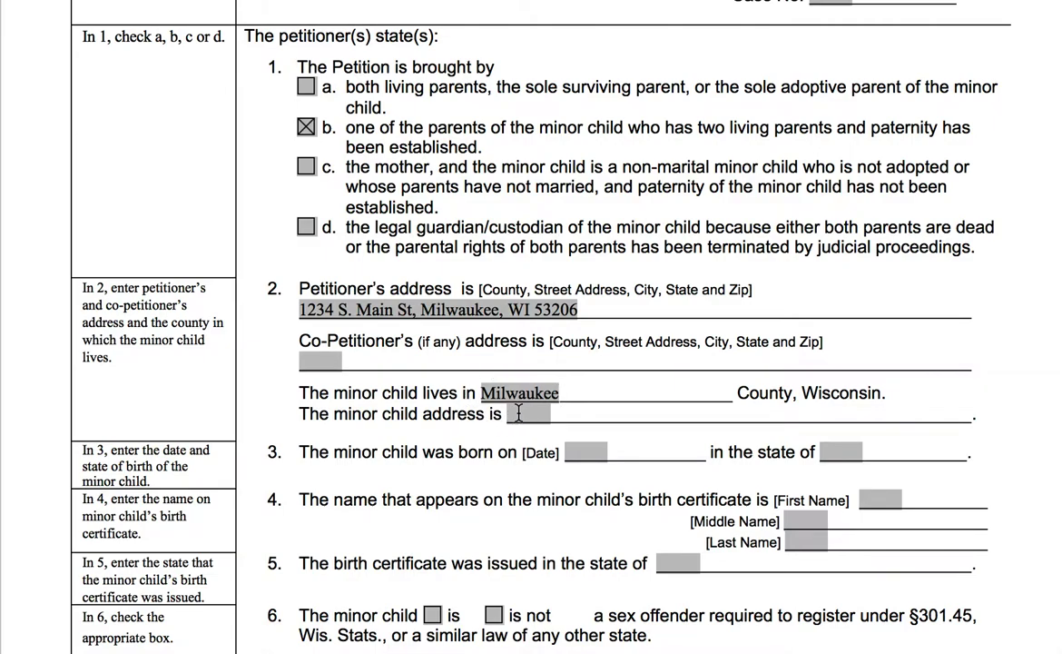
Copy the petitioner's address into the child's address field
click(572, 309)
key(ctrl+c)
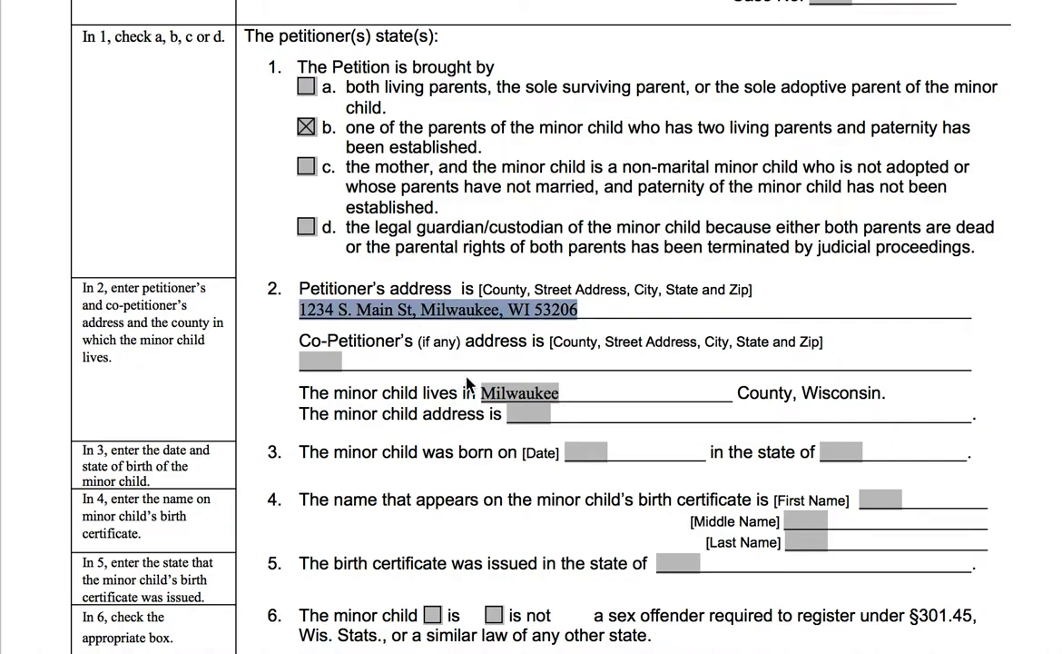
click(521, 420)
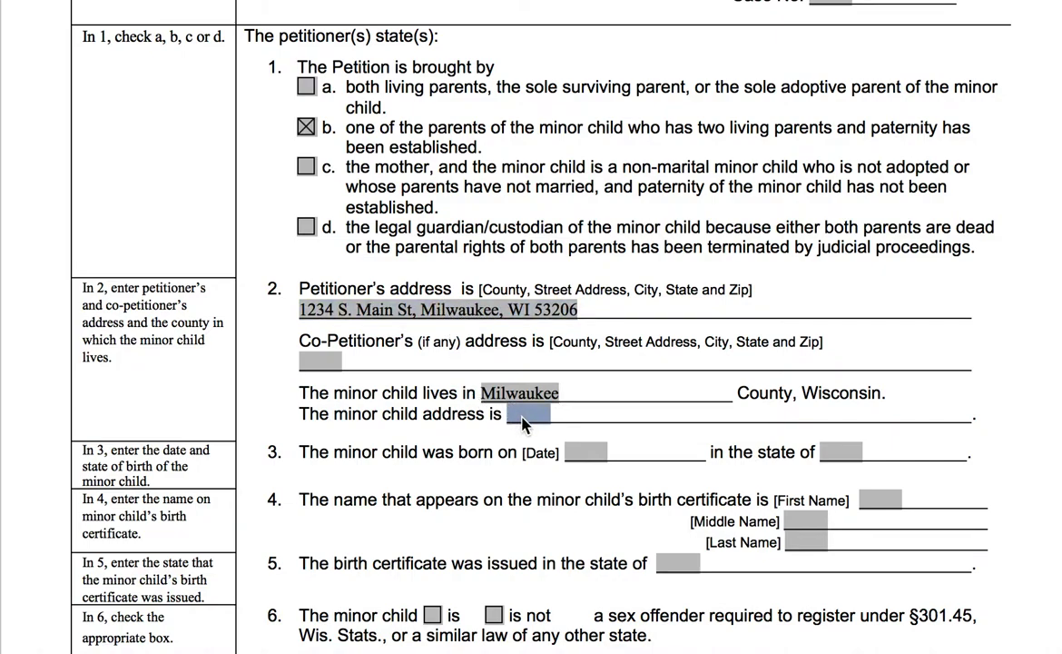
key(ctrl+v)
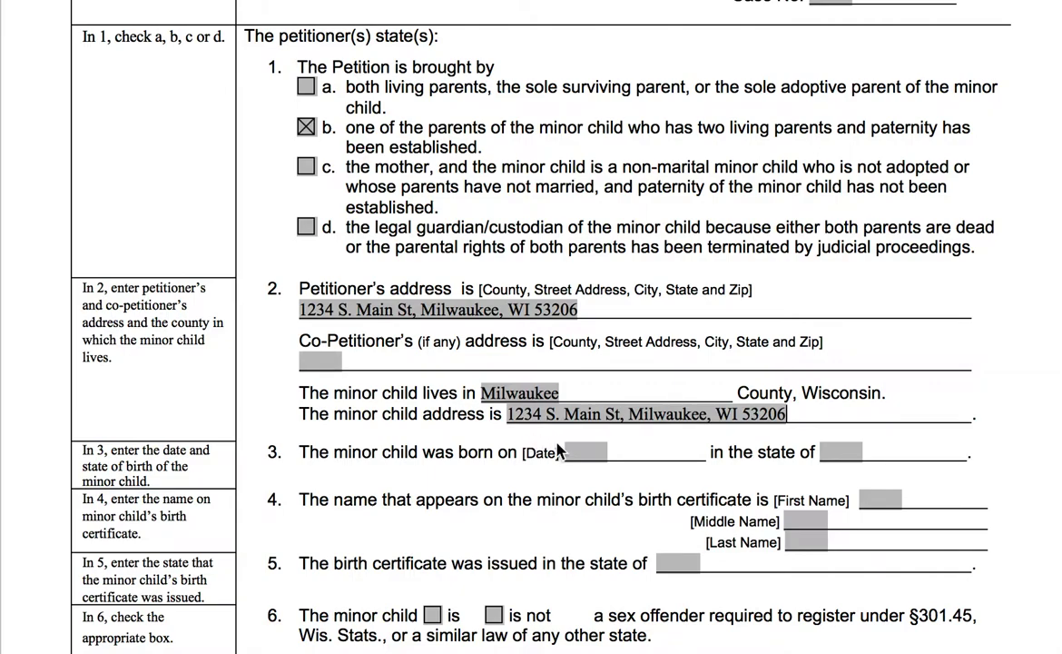
click(591, 450)
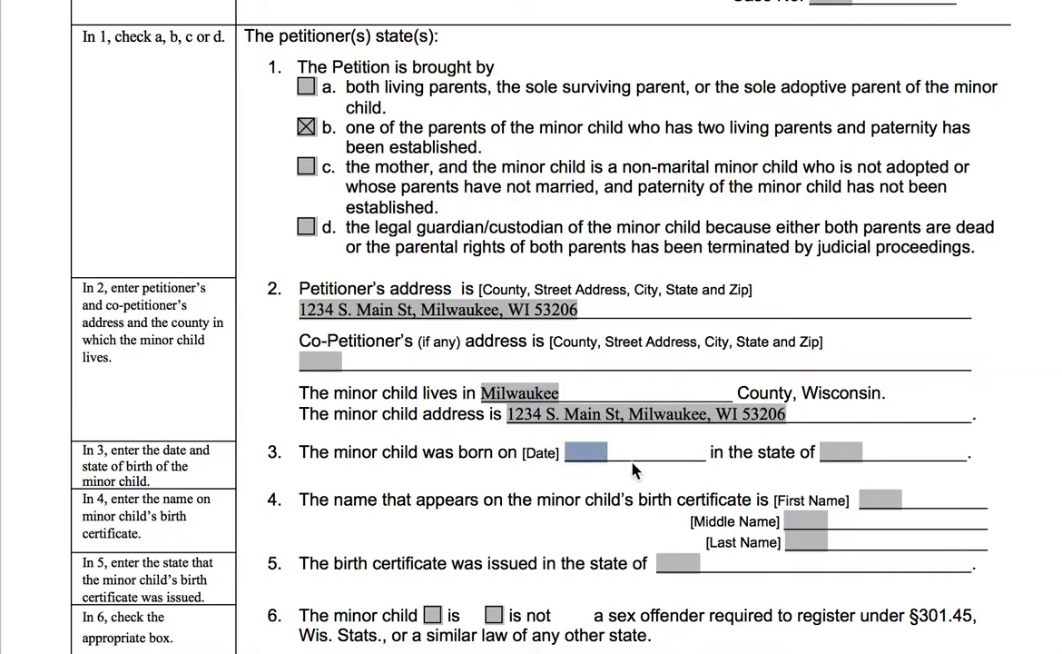
text(12/29)
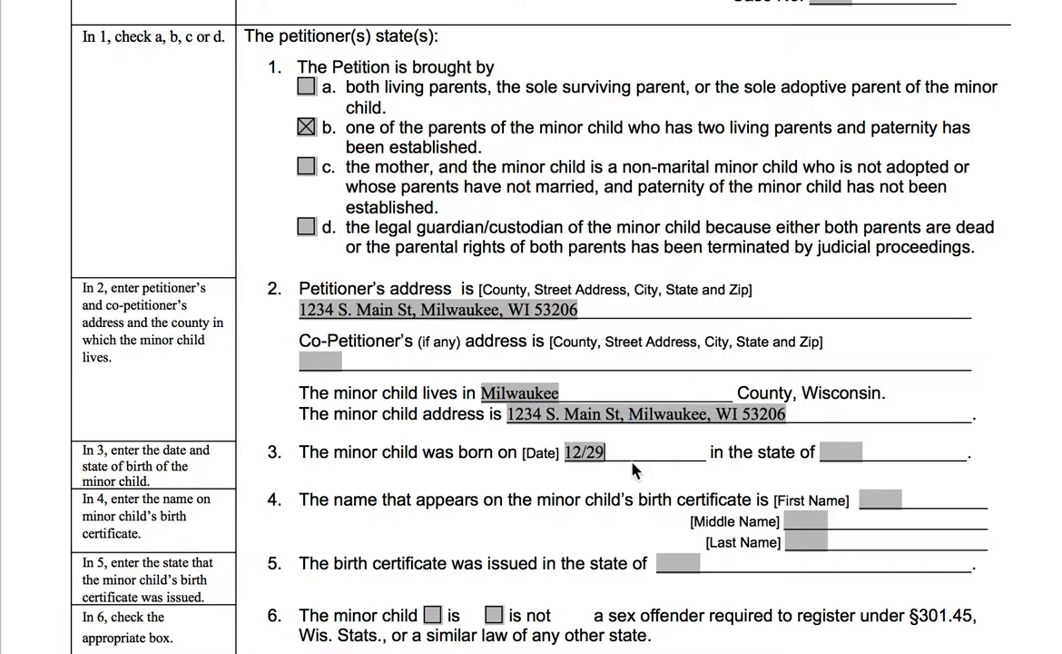
text(/2019)
click(840, 452)
text(Wisconsin)
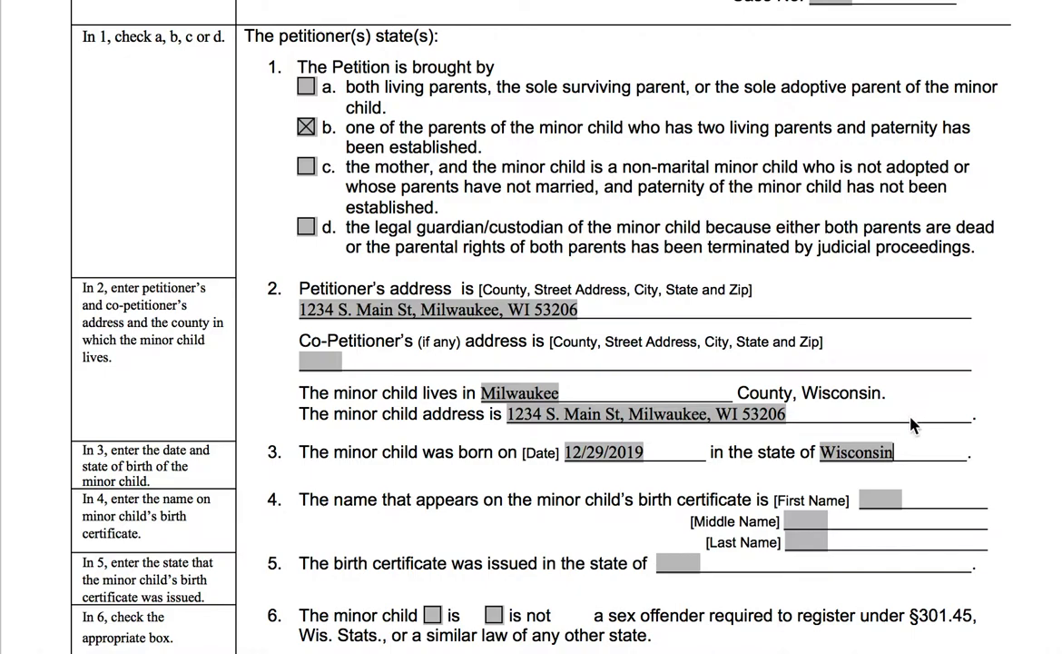
key(BackSpace)
key(BackSpace)
key(BackSpace)
key(BackSpace)
key(BackSpace)
key(BackSpace)
key(BackSpace)
key(BackSpace)
key(BackSpace)
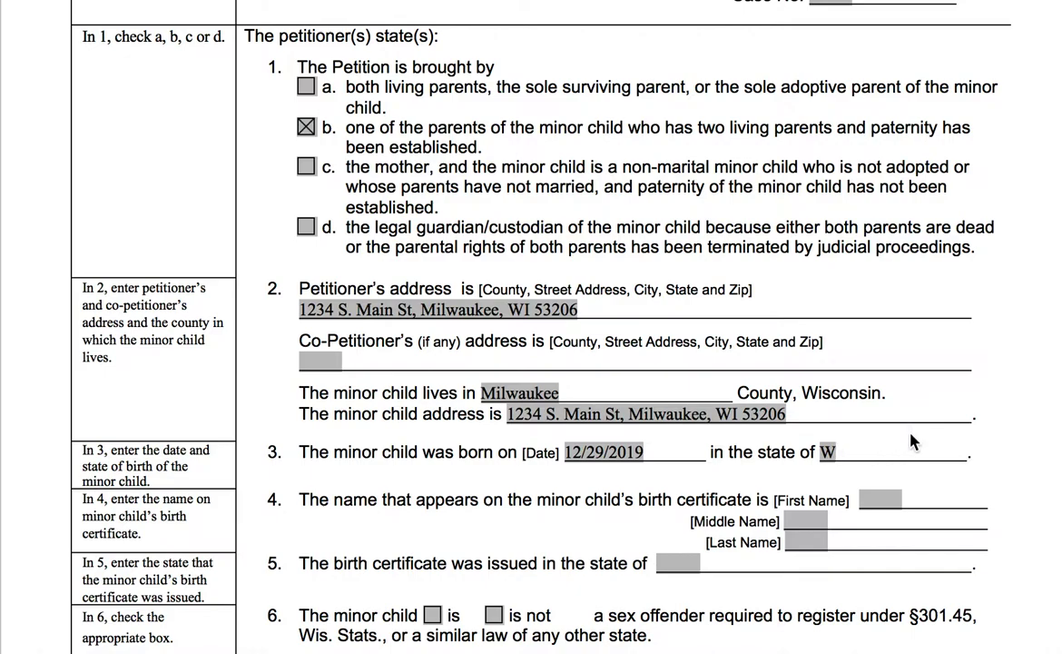
text(Mexico)
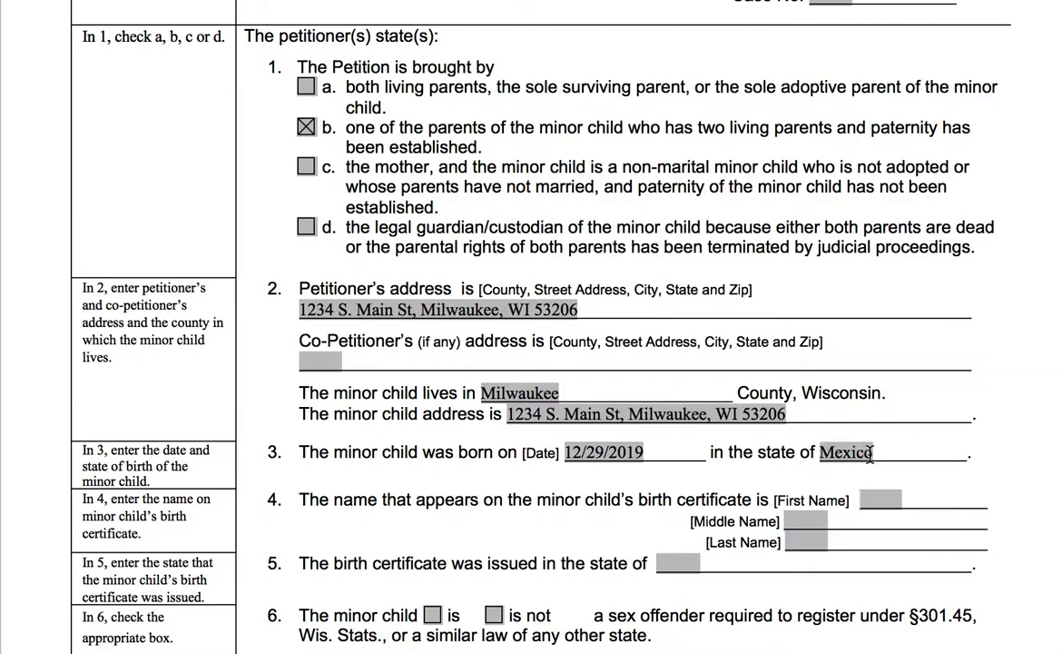
double_click(861, 455)
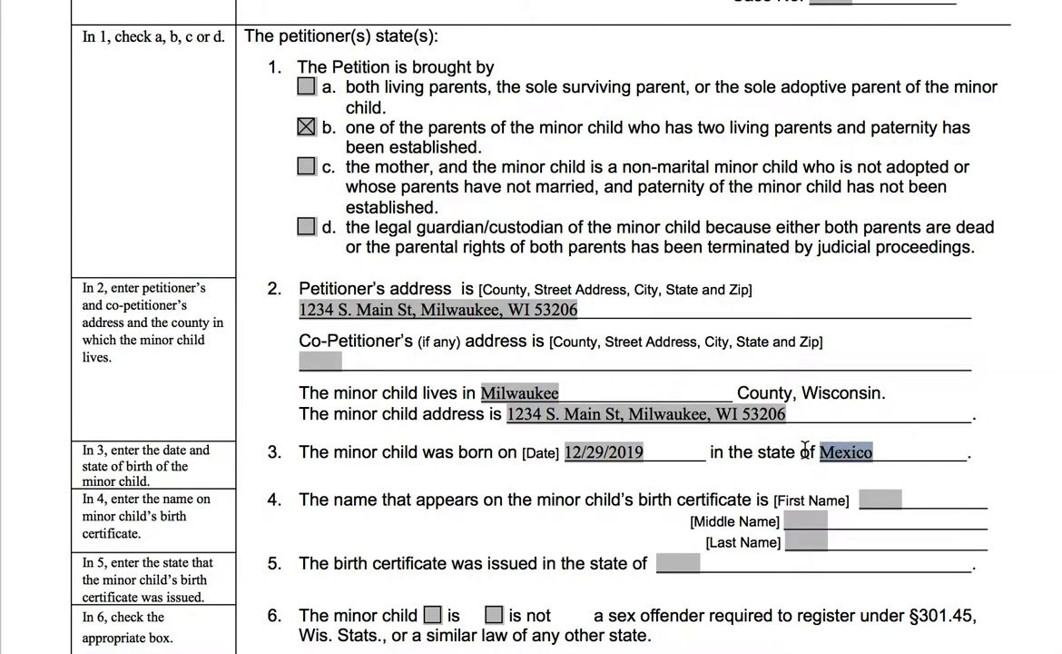
key(BackSpace)
text(Wisconsin)
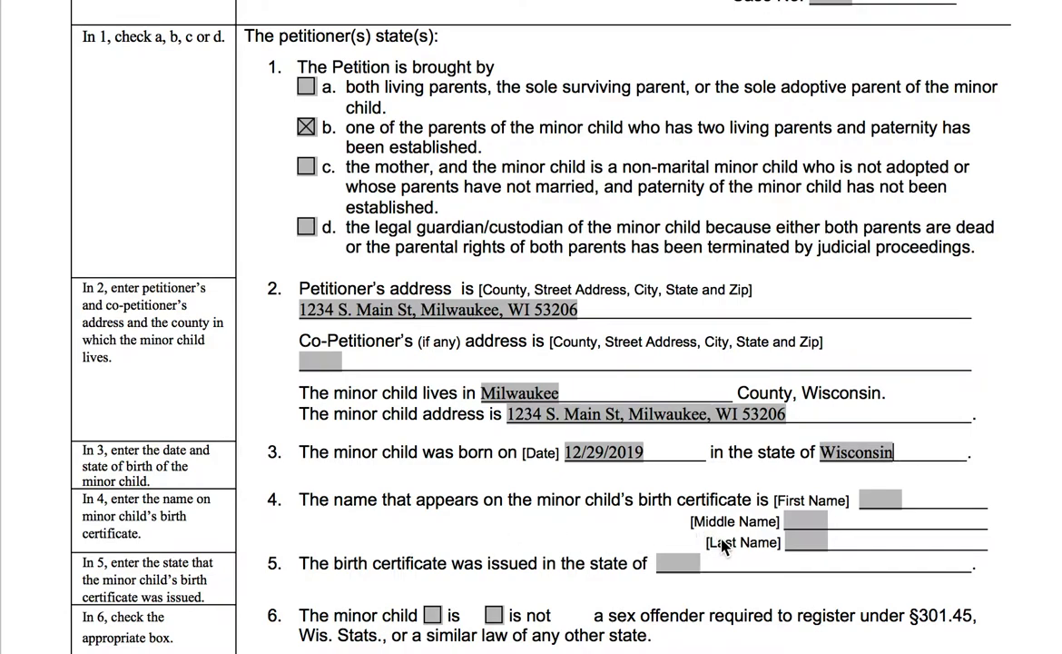
Enter the child's first, middle and last names as shown on the birth certificate in item 4
scroll(724, 544, up, 5)
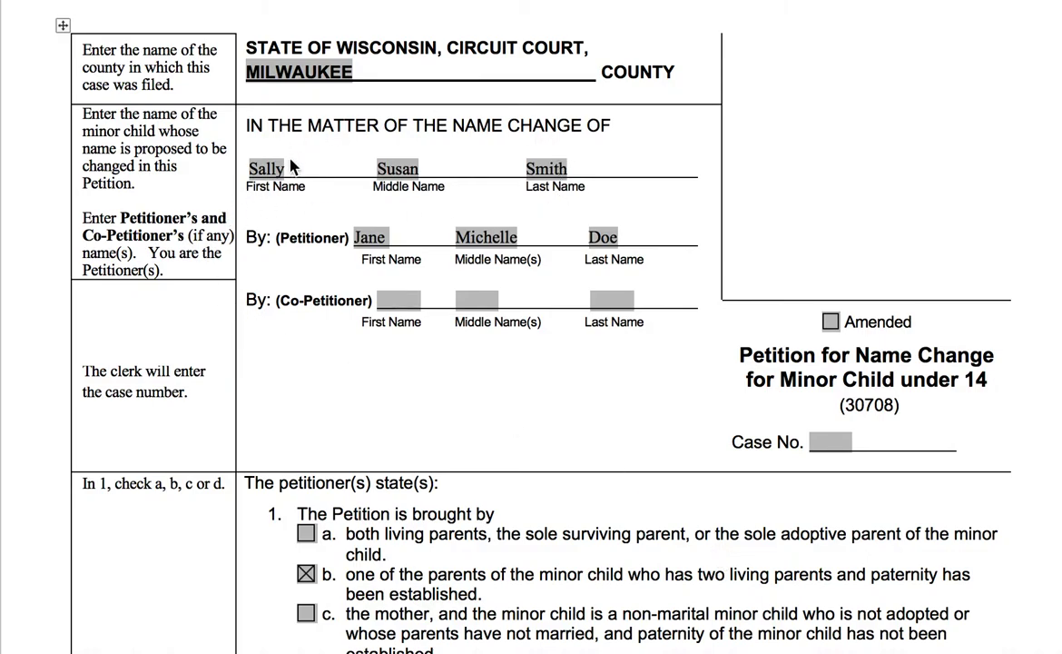
scroll(297, 190, down, 6)
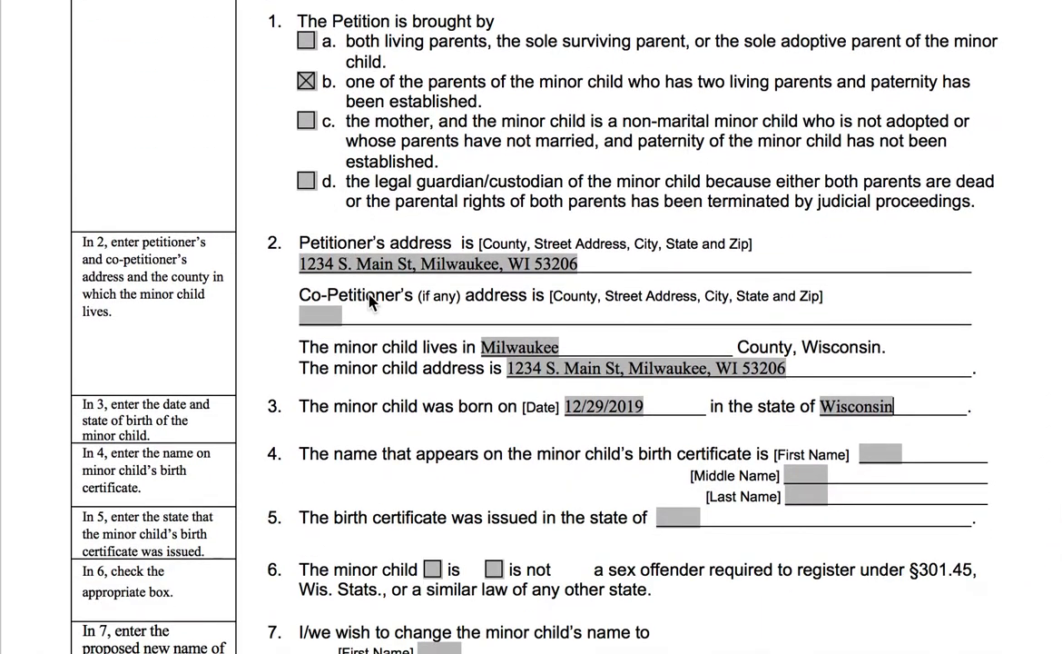
scroll(405, 331, down, 1)
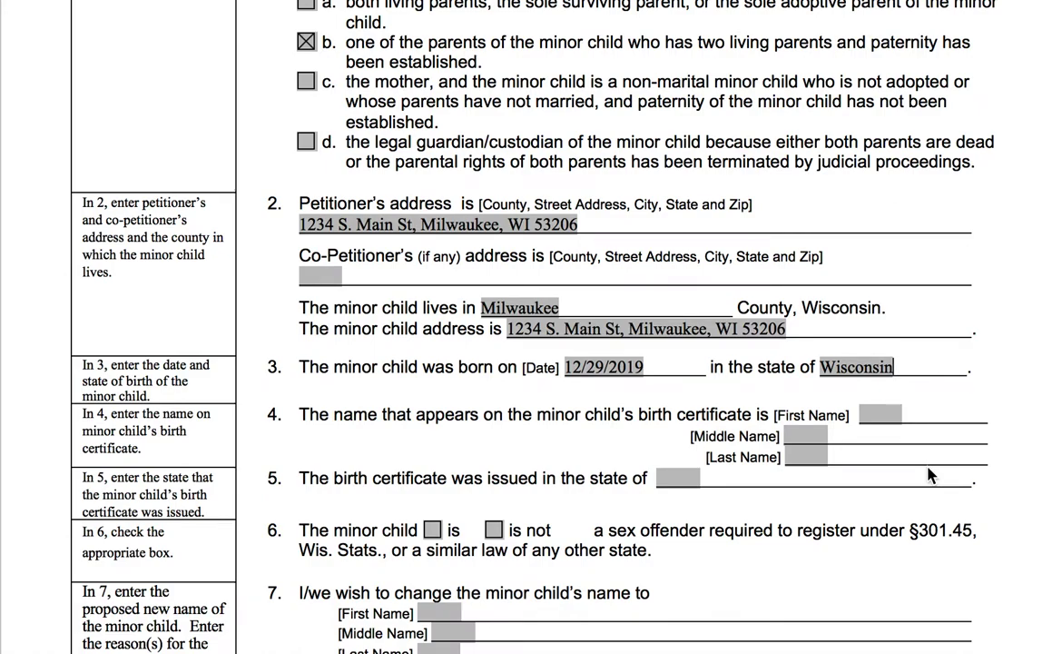
scroll(931, 475, up, 8)
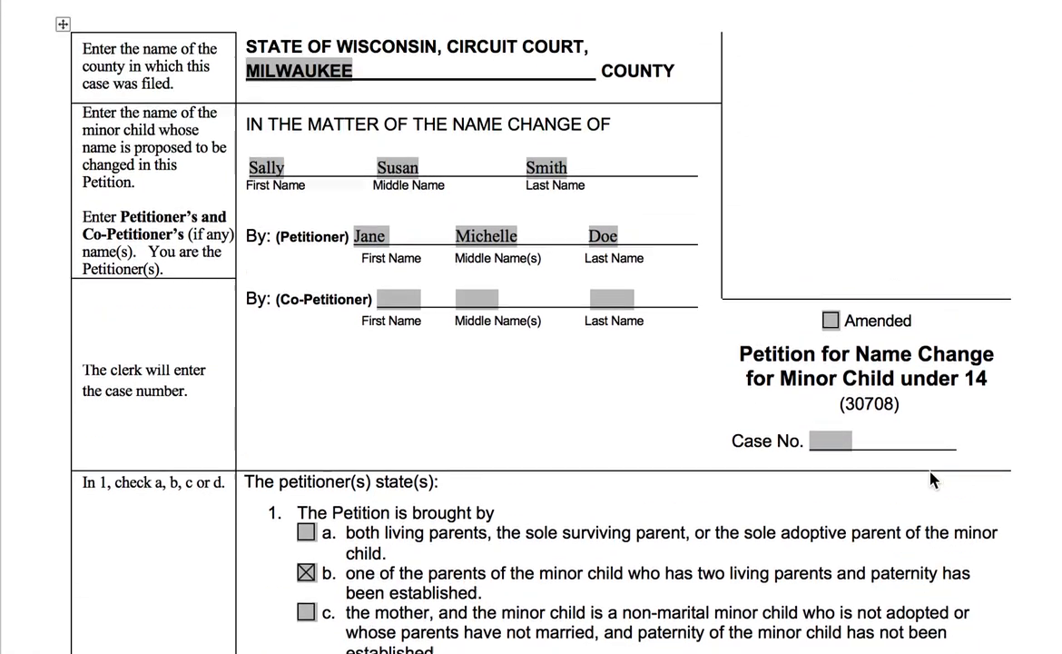
scroll(563, 227, down, 3)
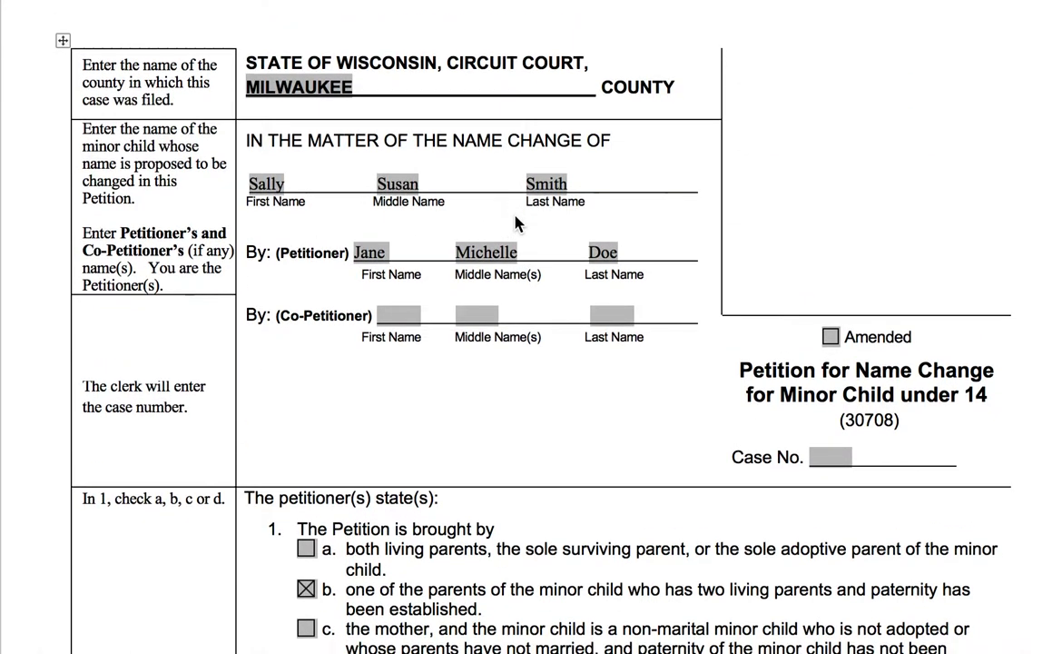
scroll(536, 233, down, 5)
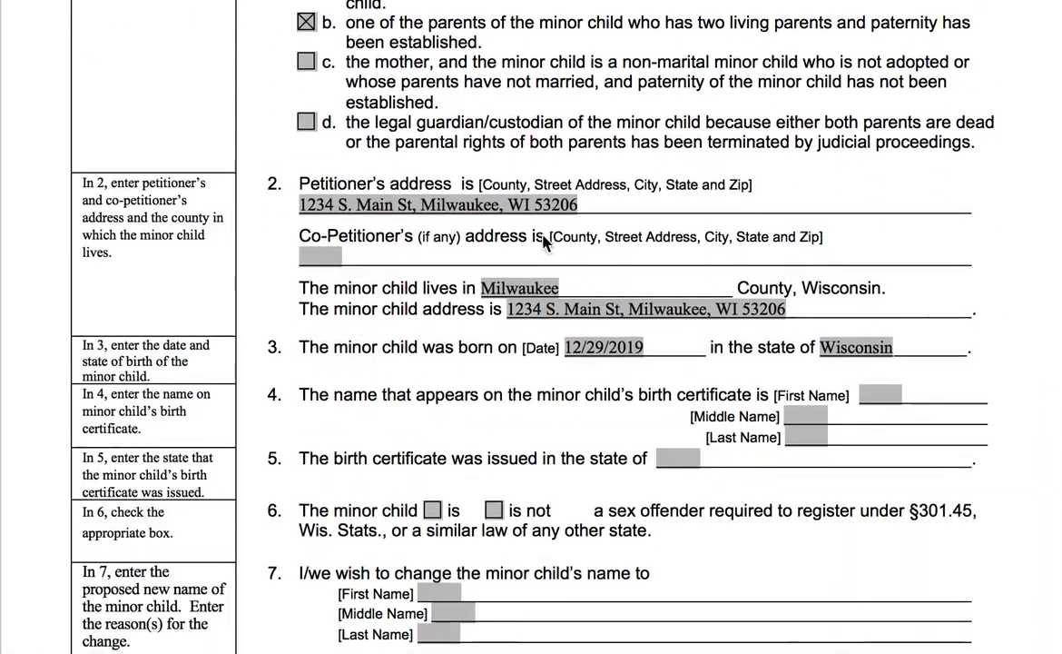
click(885, 397)
text(Sally)
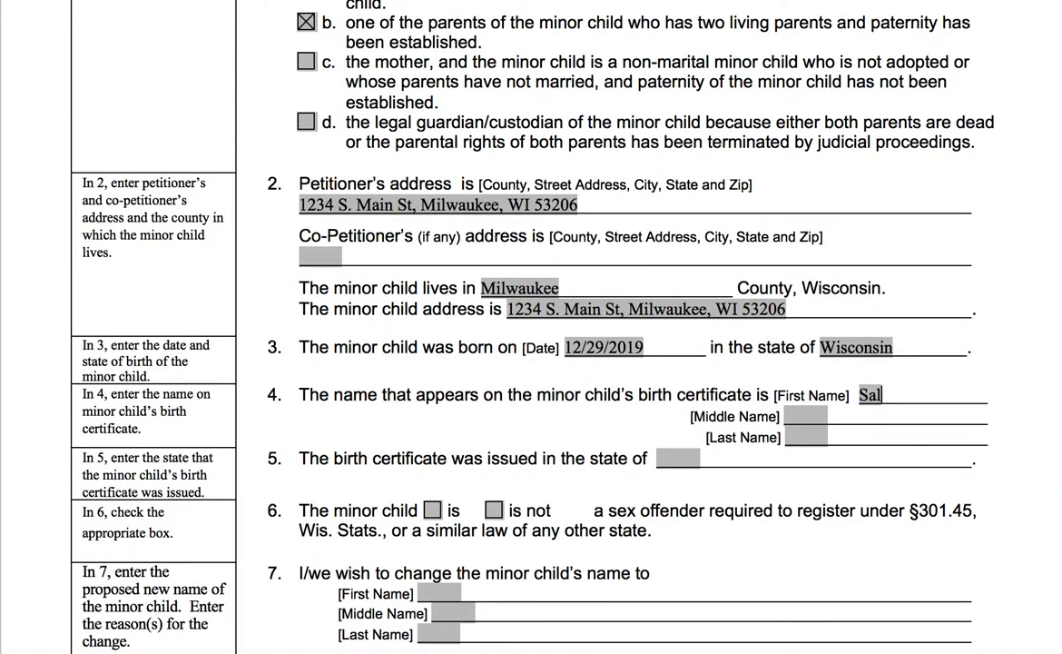
key(Tab)
text(Susan)
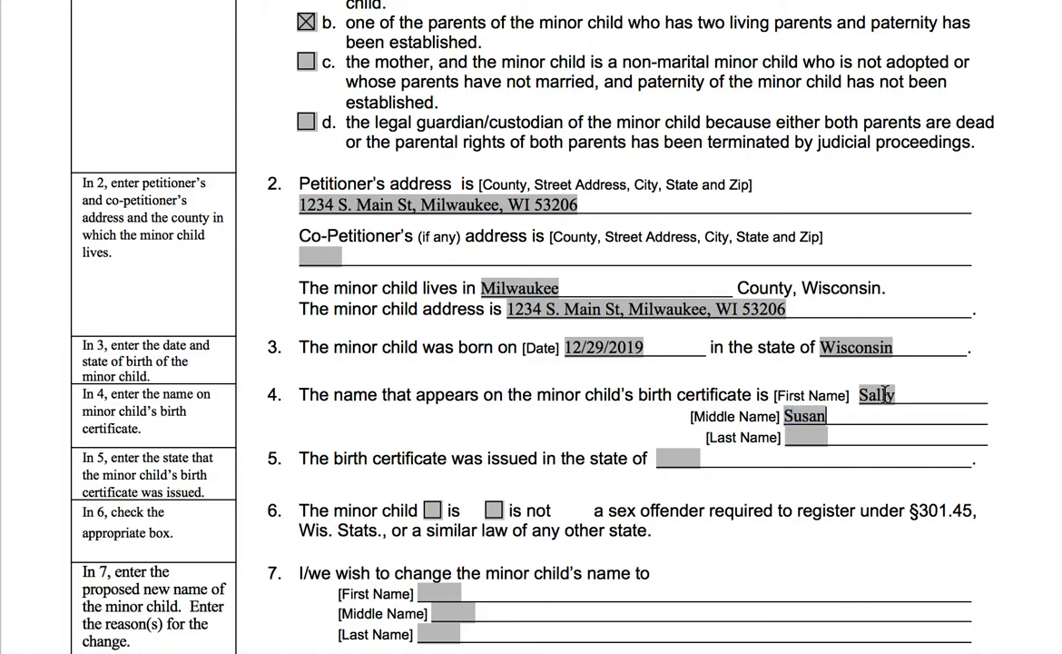
key(Tab)
text(Smith)
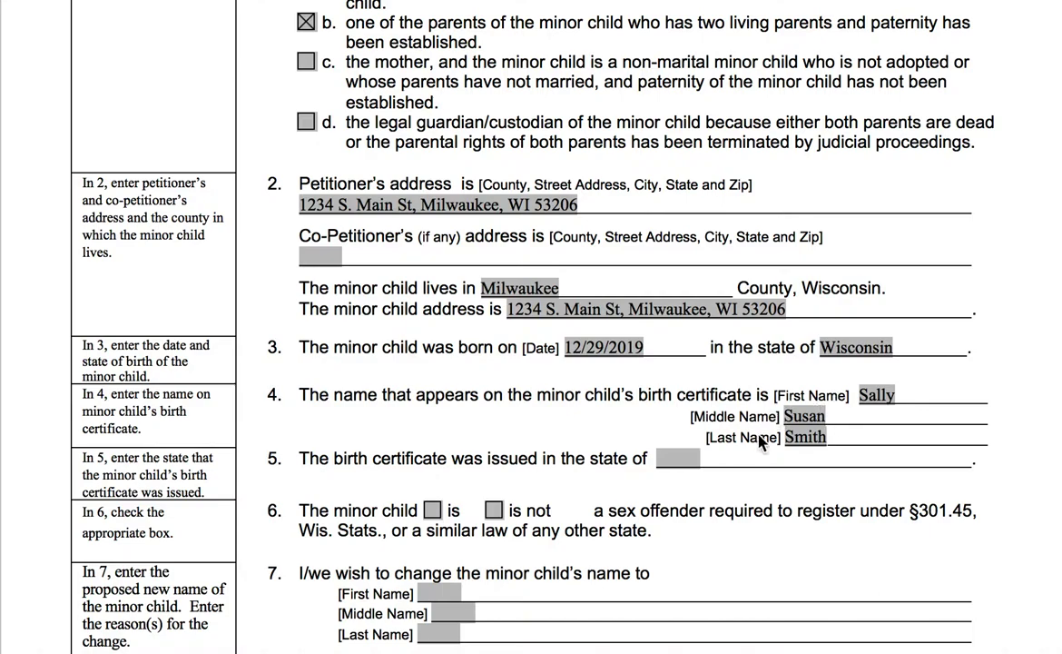
Enter Wisconsin as the birth certificate's issuing state in item 5
click(686, 463)
text(Wisconsin)
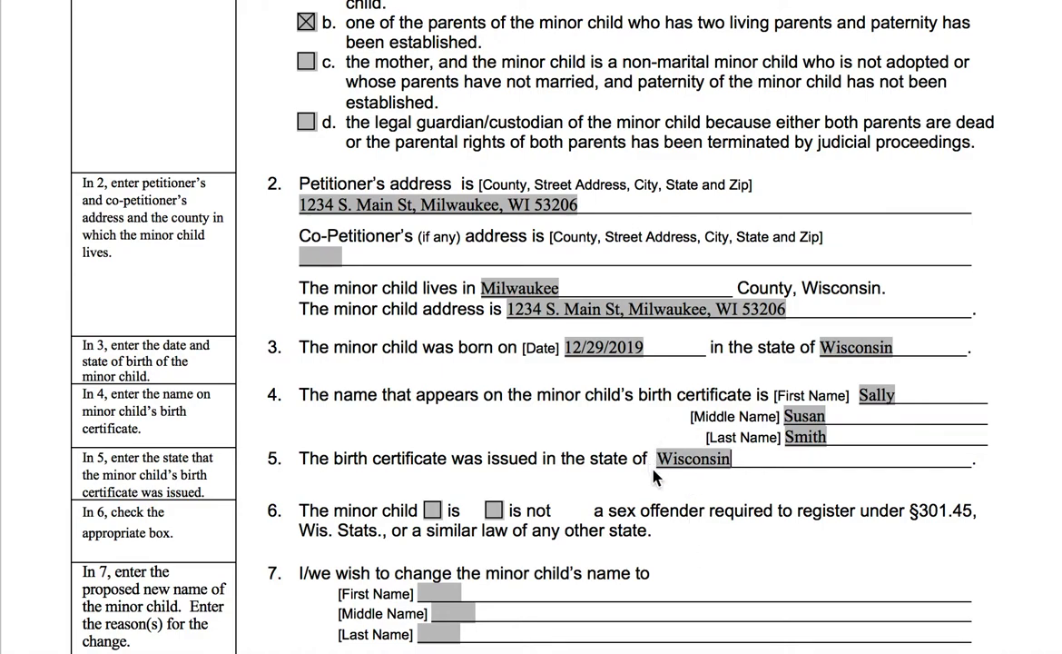
scroll(655, 479, down, 3)
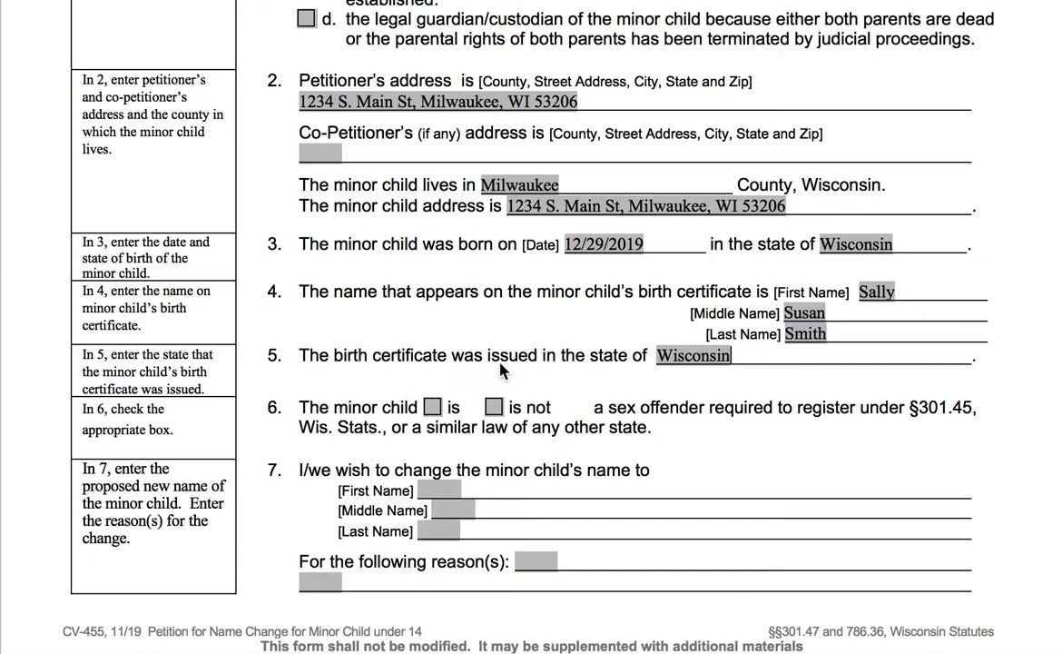
Check 'is not' in item 6 to state the child is not a registered sex offender
click(495, 408)
scroll(495, 449, up, 1)
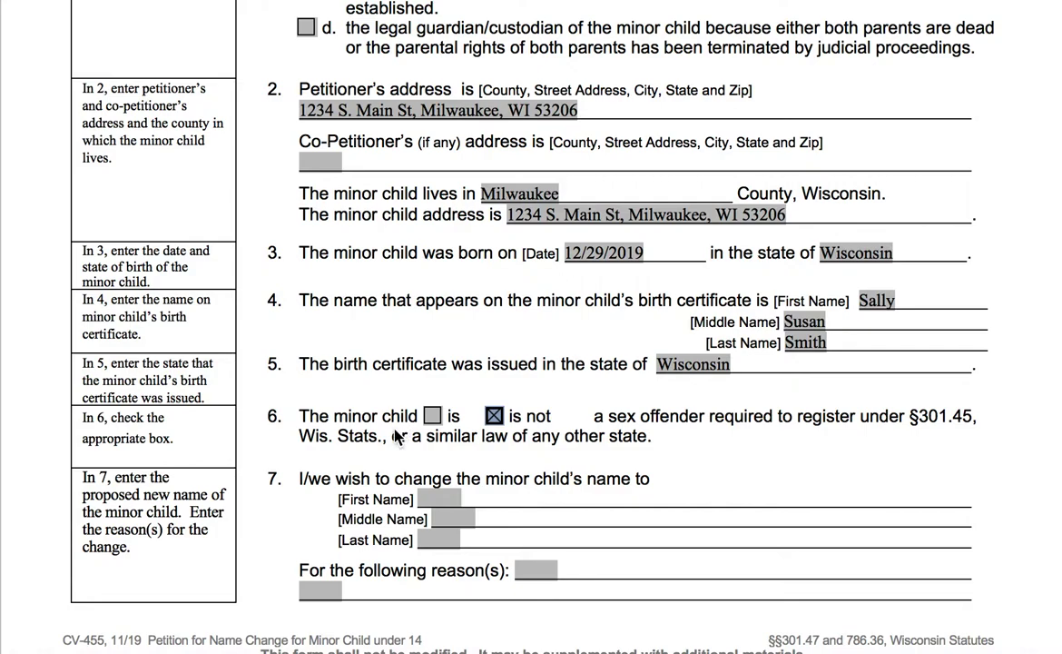
scroll(397, 436, down, 2)
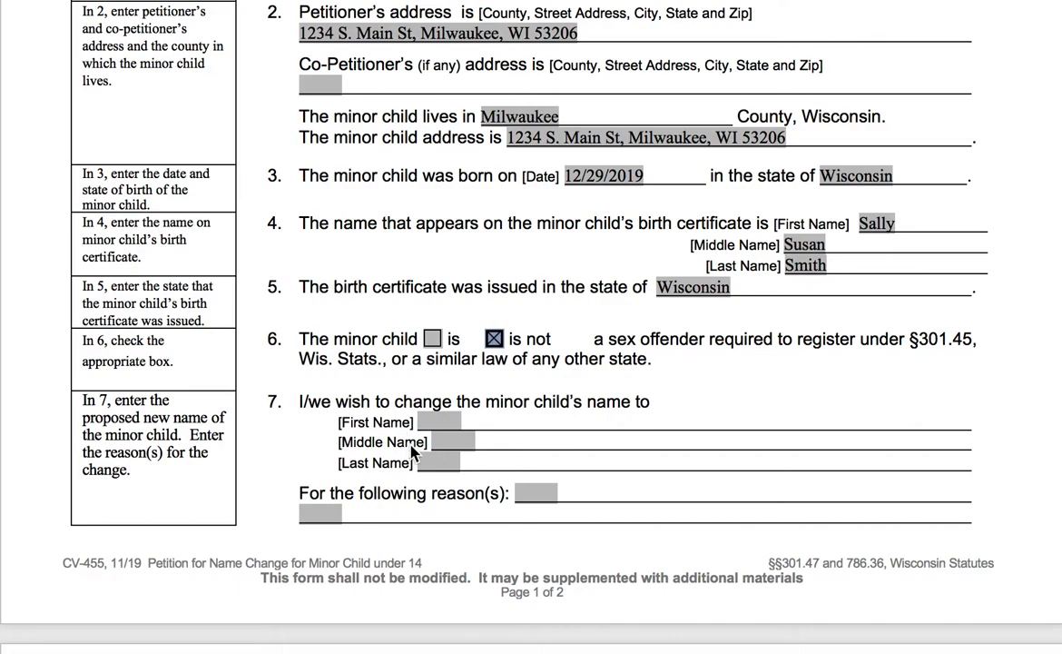
Enter the child's proposed new first, middle and last names in item 7
click(458, 423)
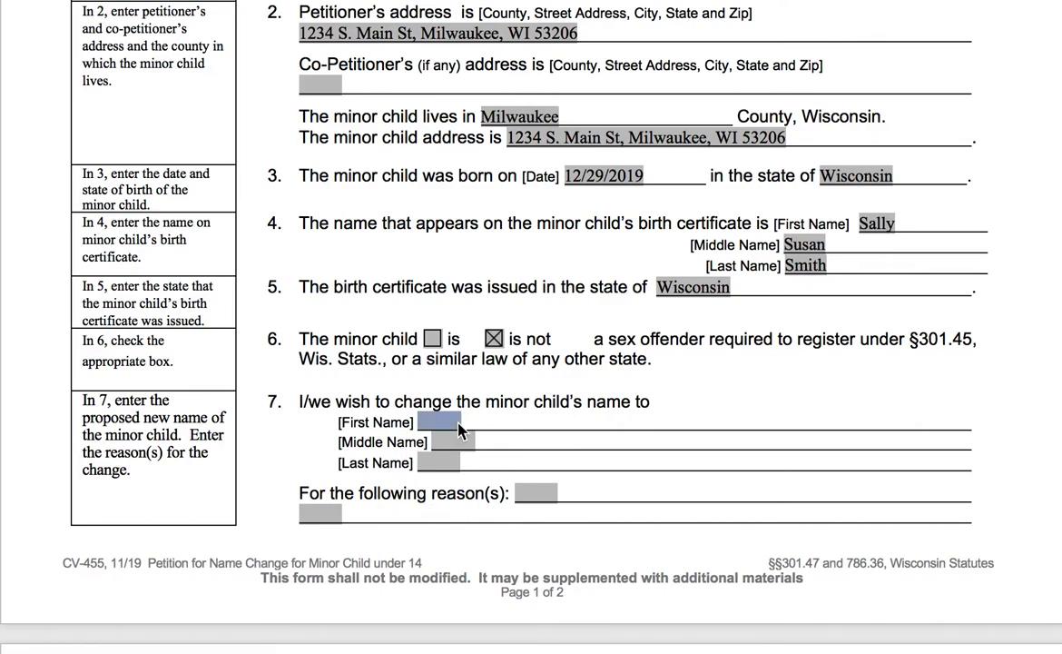
text(Sally)
click(463, 442)
text(Susan)
key(Tab)
text(Dae)
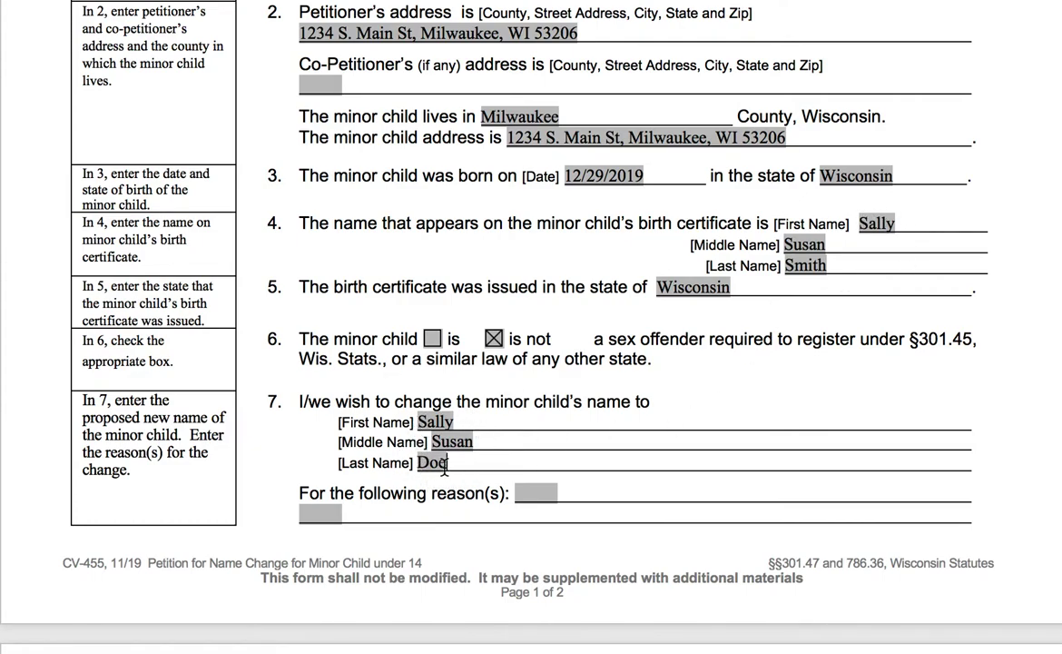
Replace the proposed first and middle names with trial alternative names, fixing a misspelling
click(415, 419)
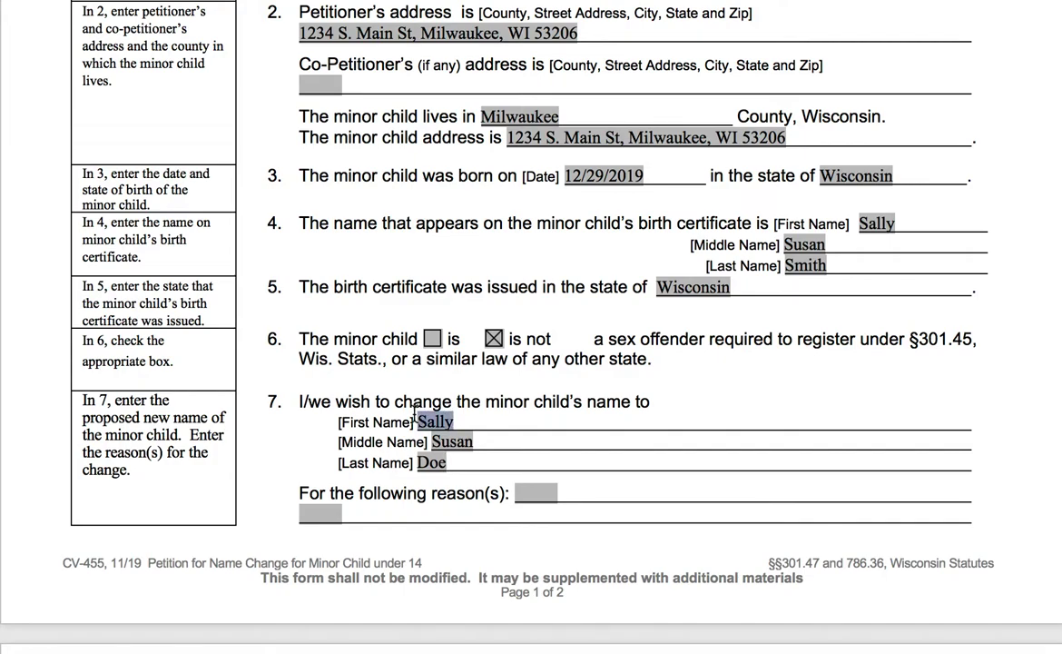
key(BackSpace)
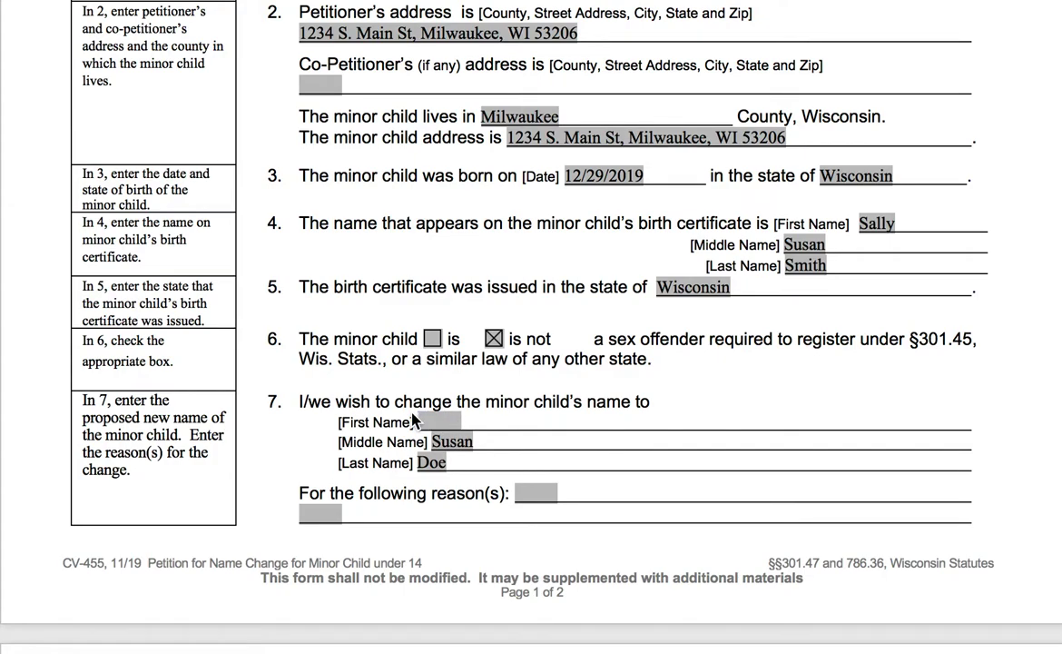
text(Jessia)
drag(473, 443, 404, 443)
key(BackSpace)
text(Jane)
click(452, 421)
text(ca)
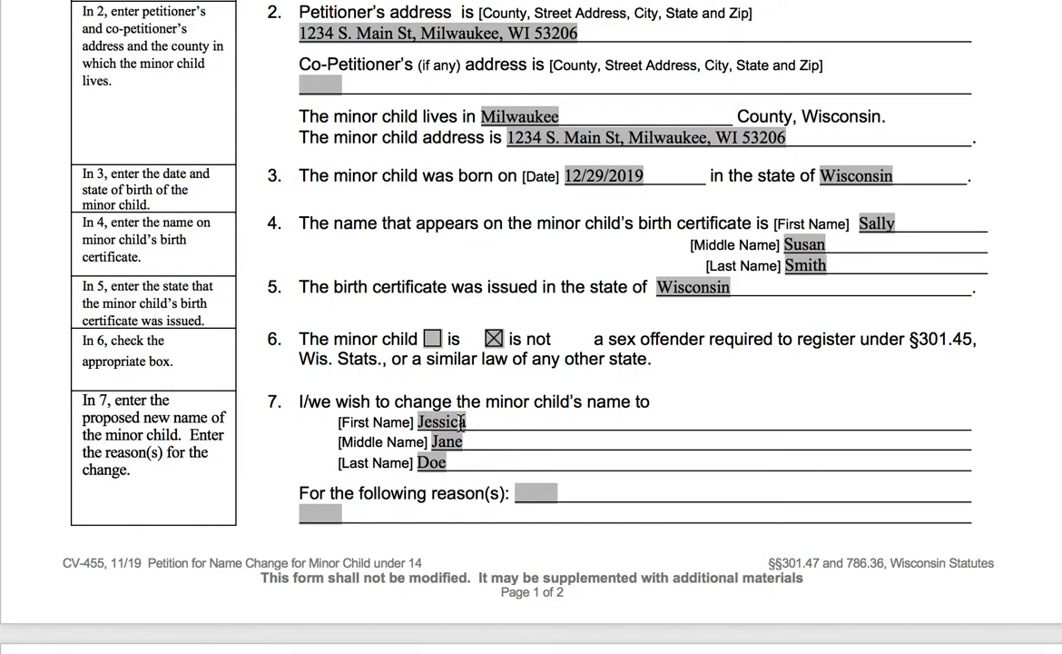
Restore the original proposed first and middle names in place of the trial names
drag(463, 421, 413, 423)
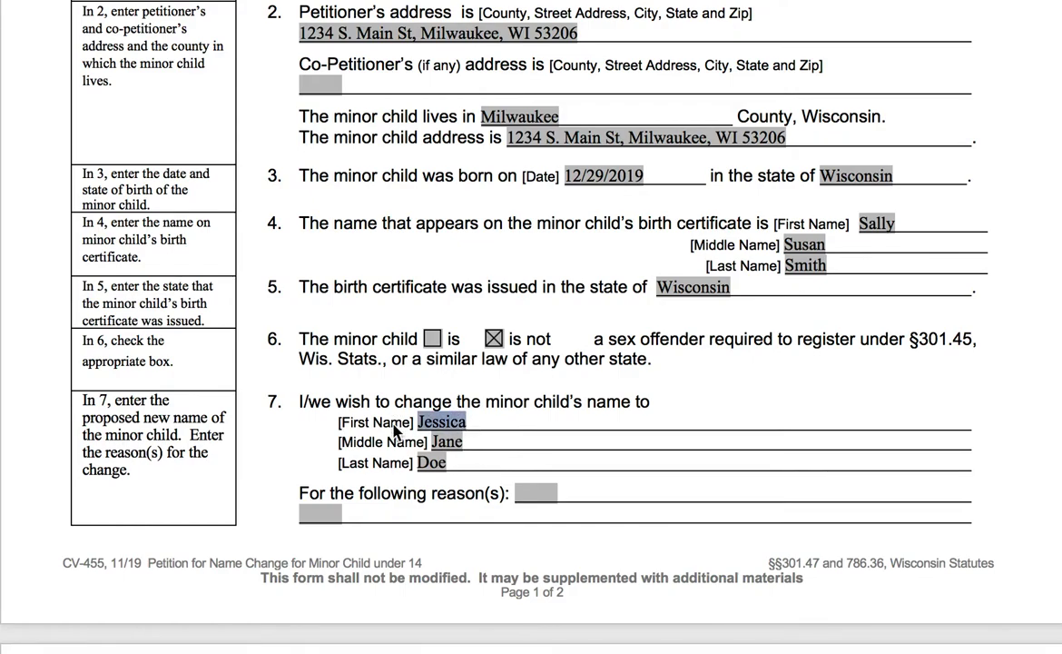
key(BackSpace)
text(Sally)
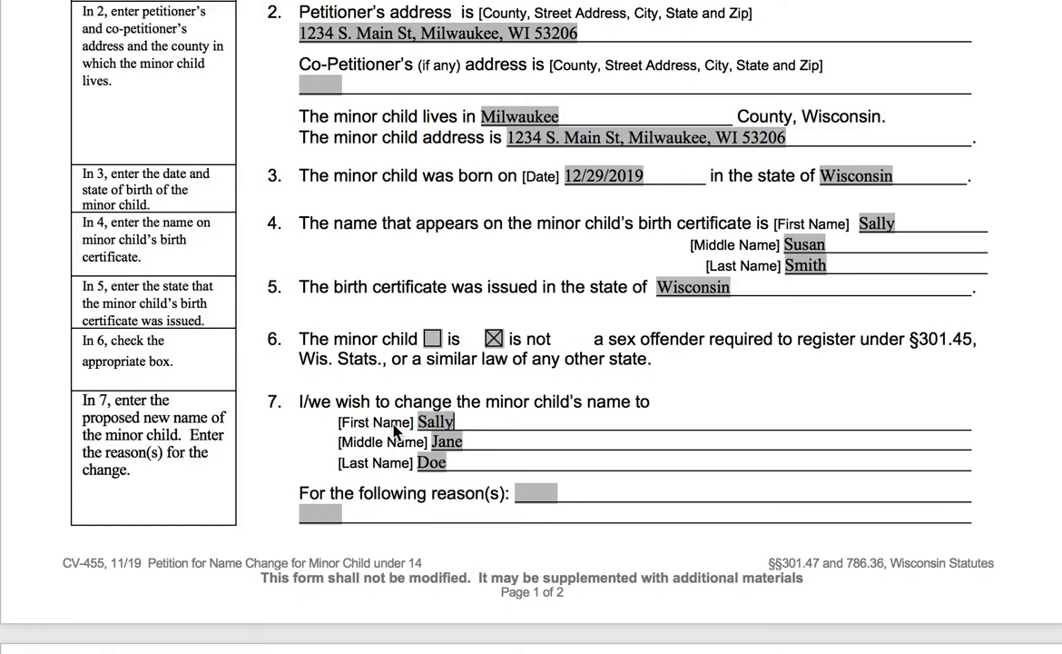
click(463, 441)
key(BackSpace)
key(BackSpace)
key(BackSpace)
key(BackSpace)
text(Susan)
Write the reason: 'Dad is no longer in the picture and I would prefer my daughter have my last name.'
click(551, 493)
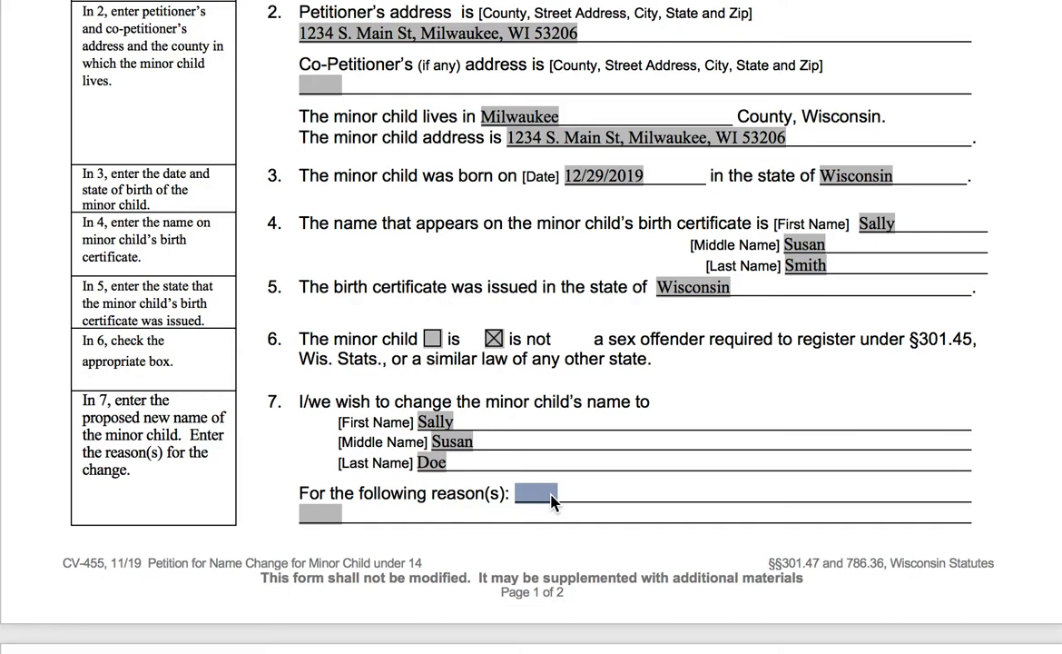
text(Dad is no longer in the picture and )
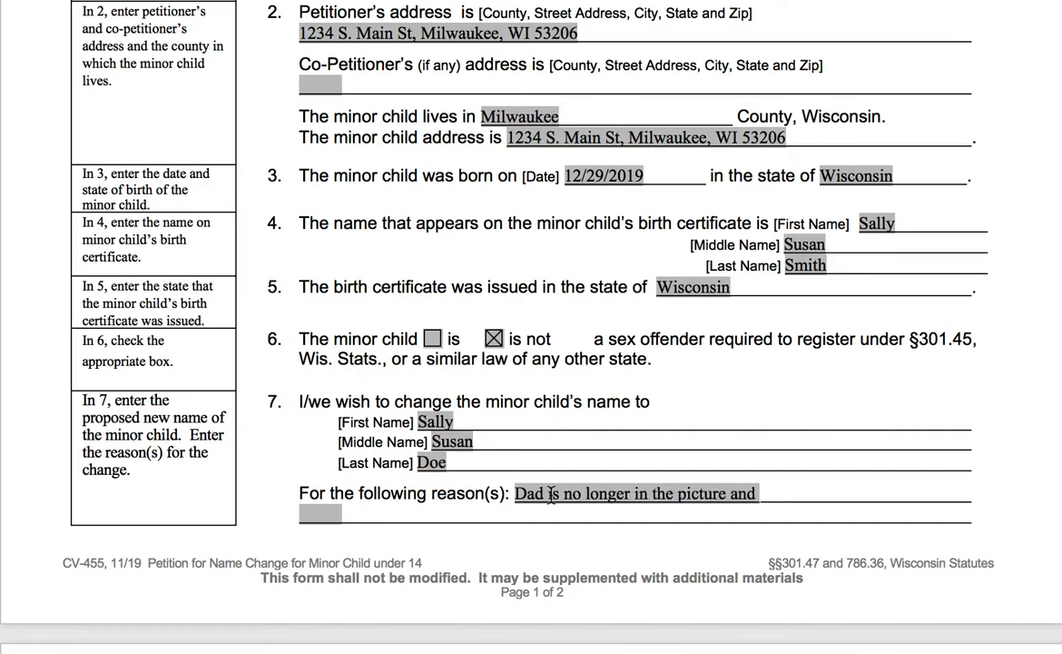
text(I would p)
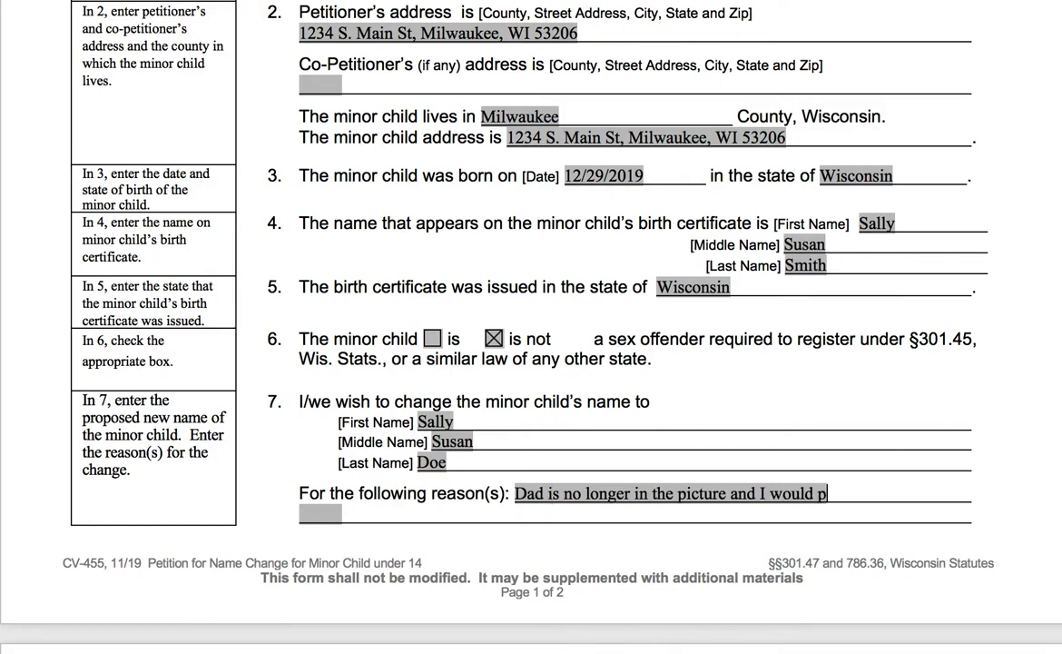
text(refer my dau)
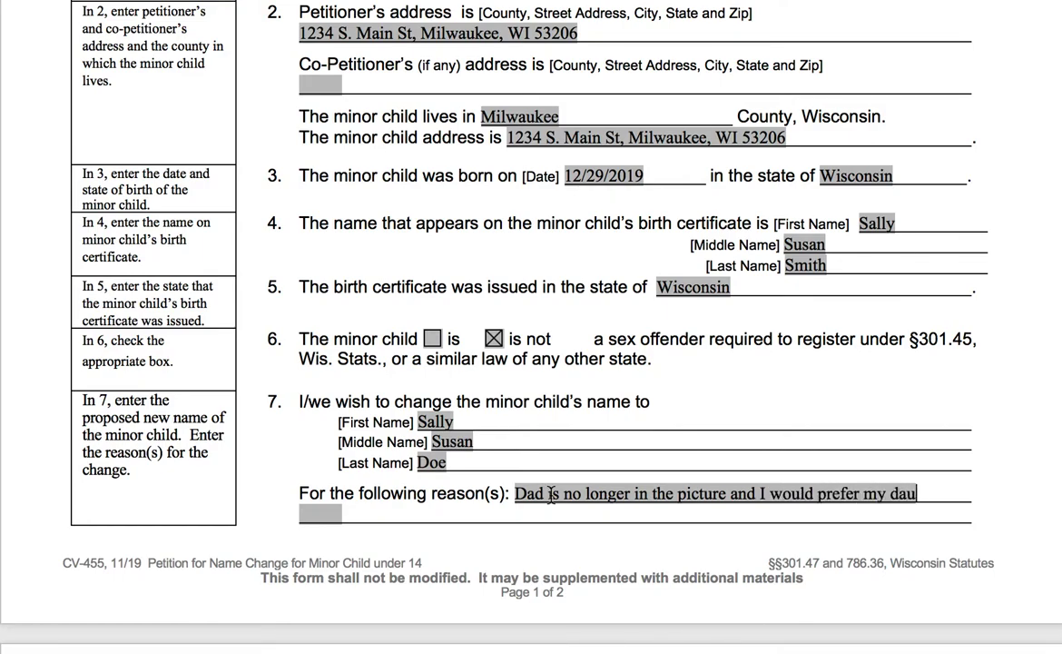
text(ghter have my la)
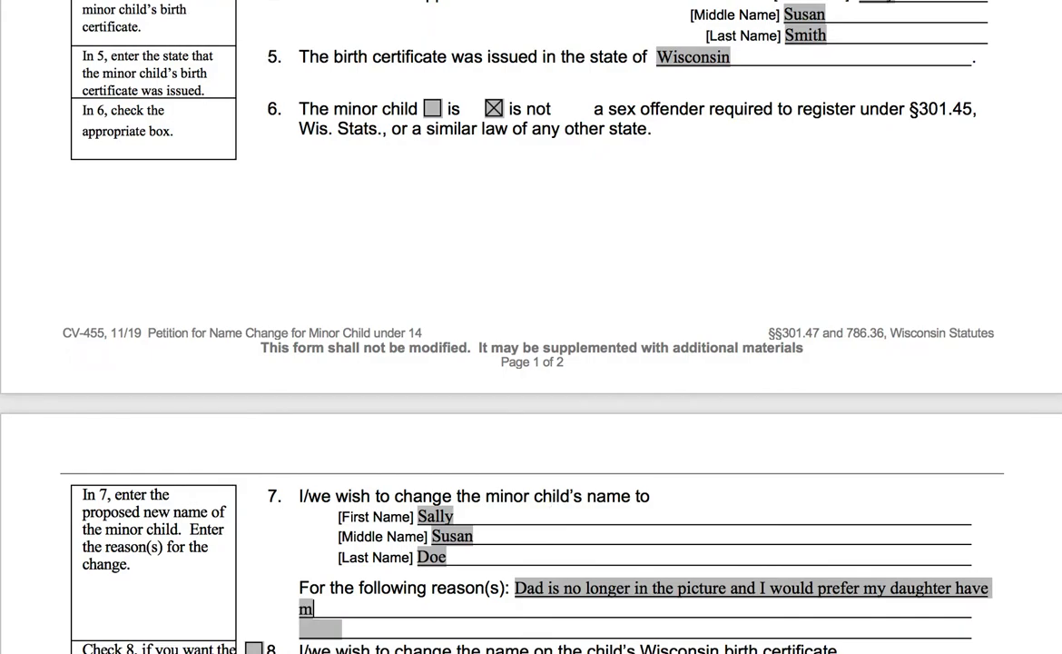
text(st name.)
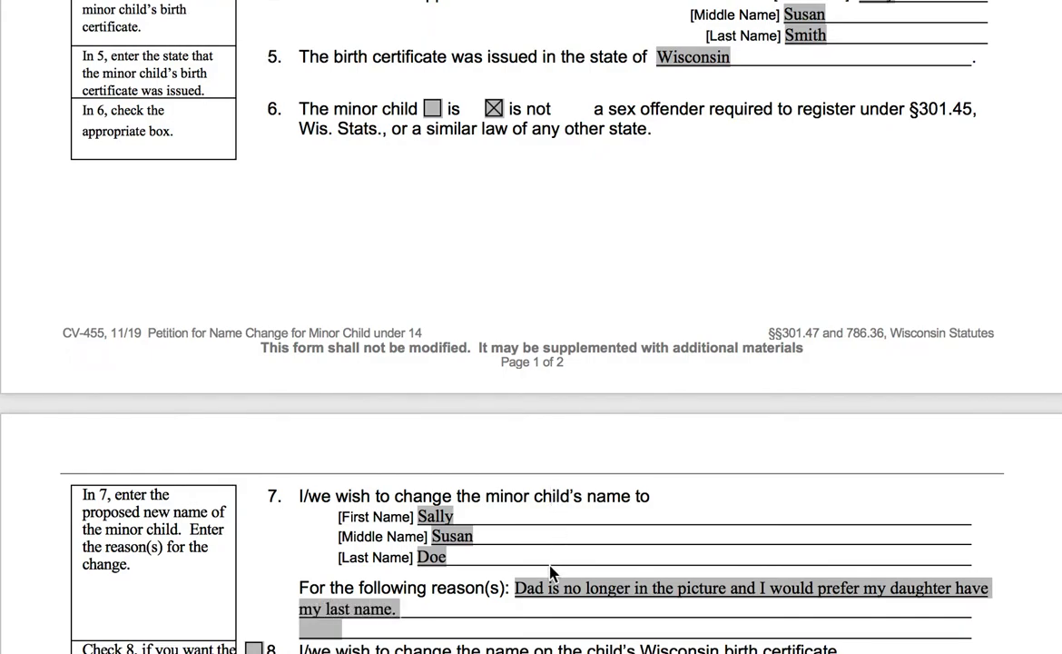
scroll(542, 608, down, 2)
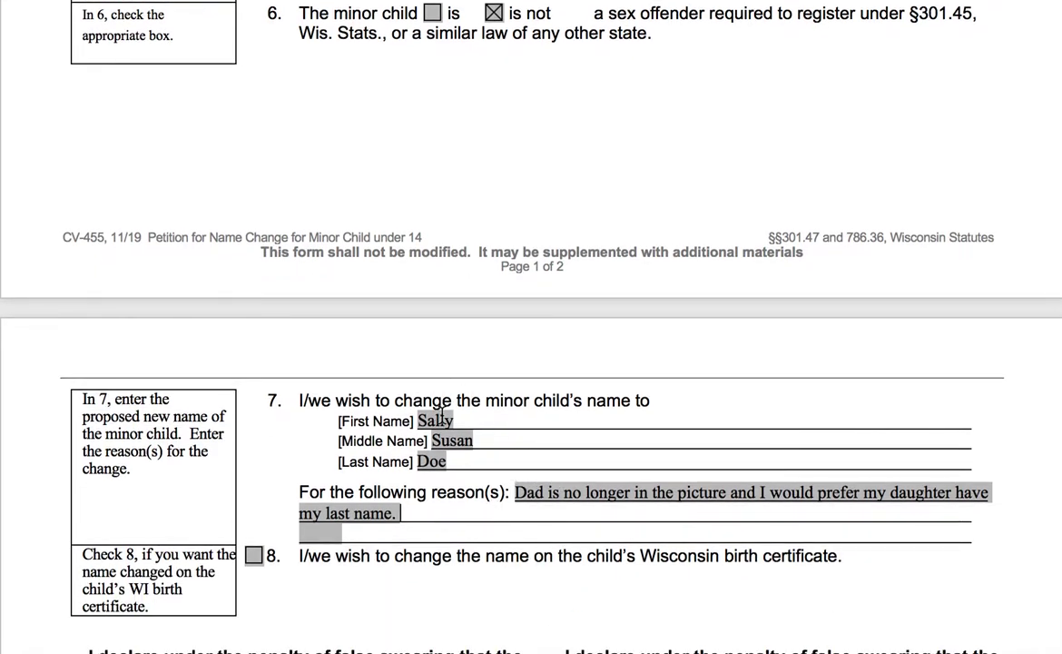
Reword the reason's opening 'Dad' to the child's first name followed by 'dad', correcting a typo
click(526, 492)
key(BackSpace)
text(Sally's d)
key(BackSpace)
key(BackSpace)
text(d)
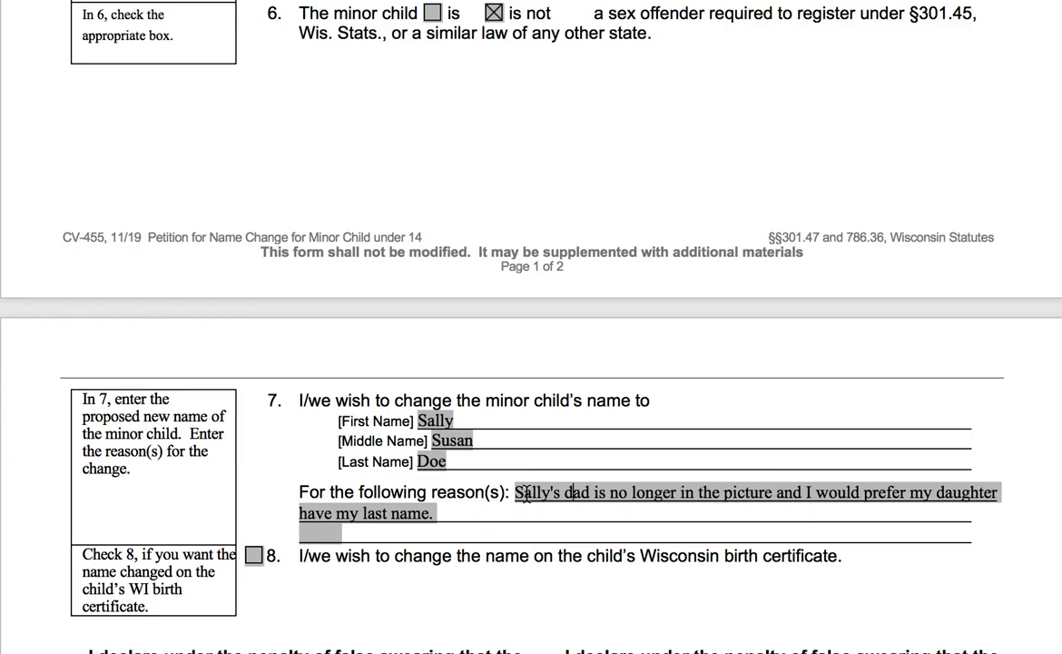
scroll(650, 549, down, 1)
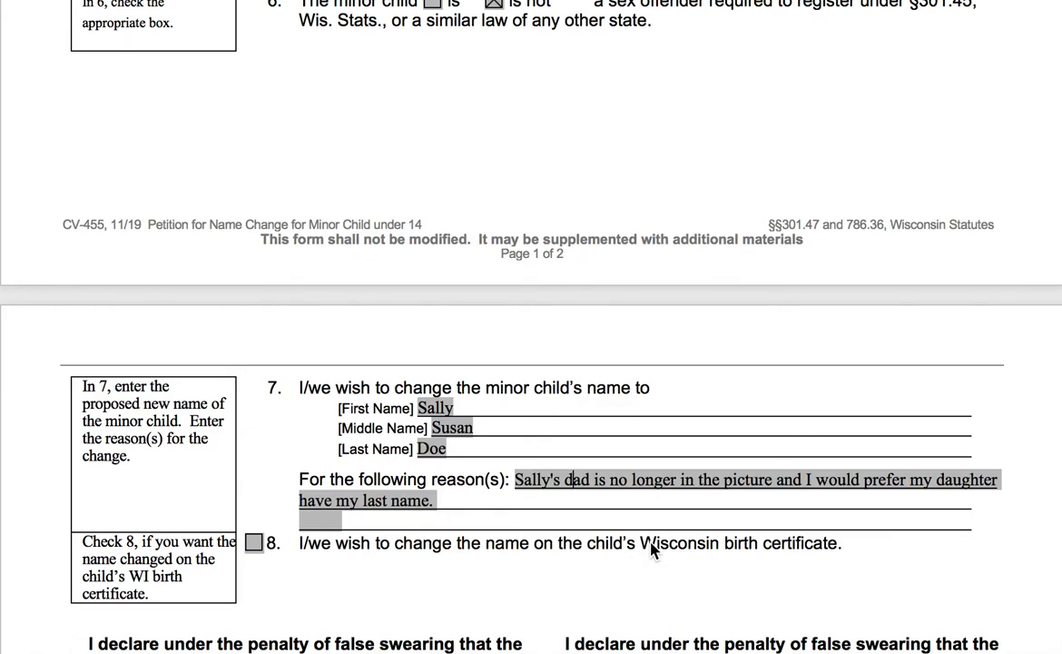
scroll(650, 550, up, 2)
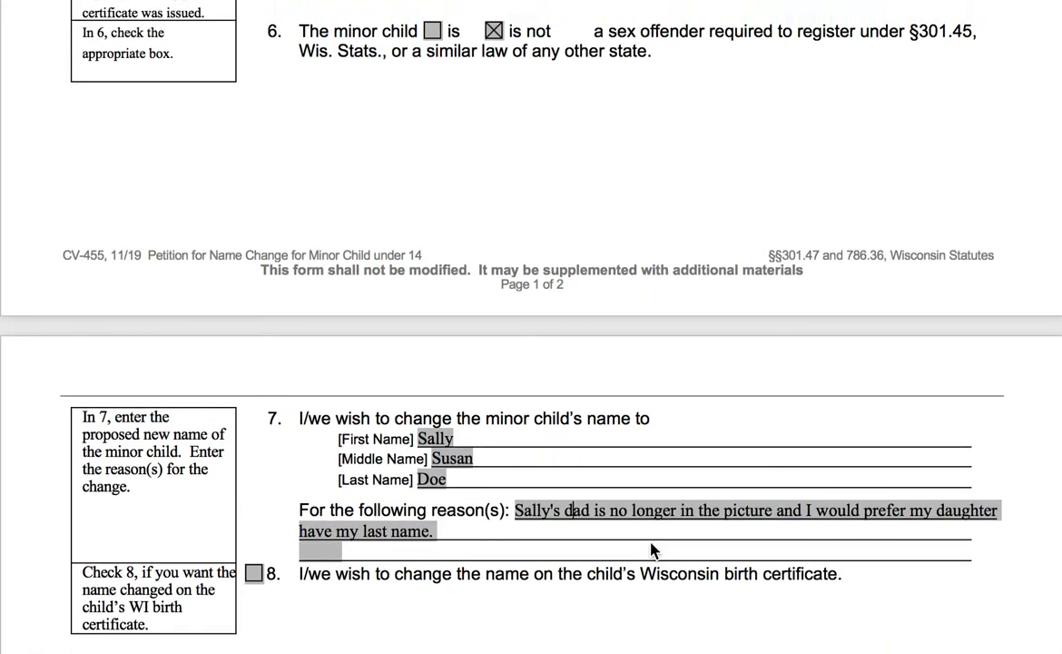
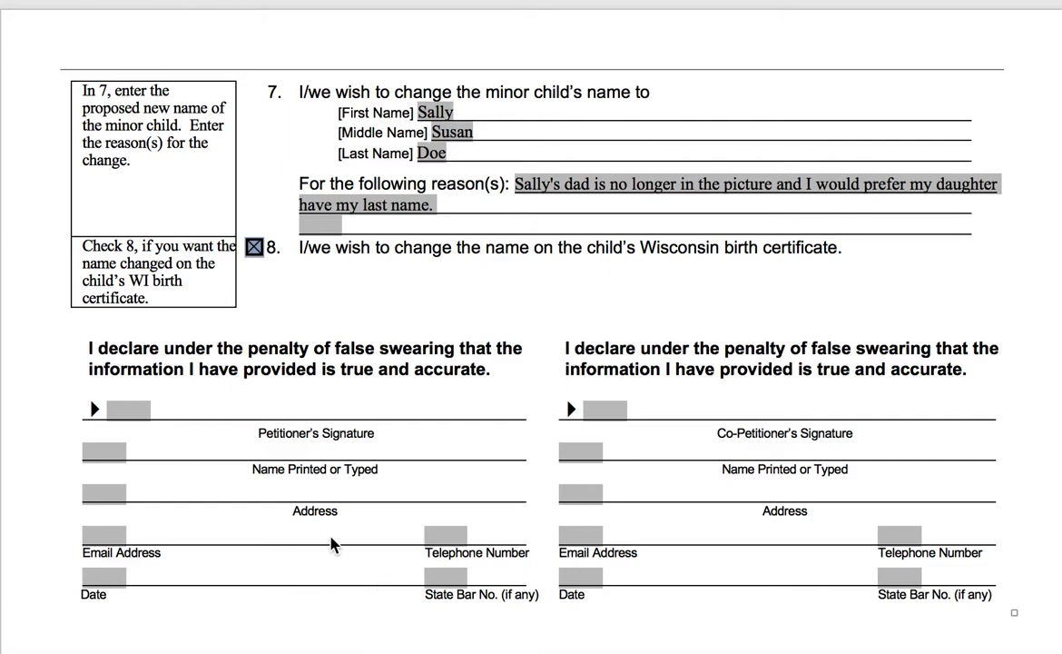
Enter the petitioner's full name in the Name Printed or Typed field of the signature block
click(116, 454)
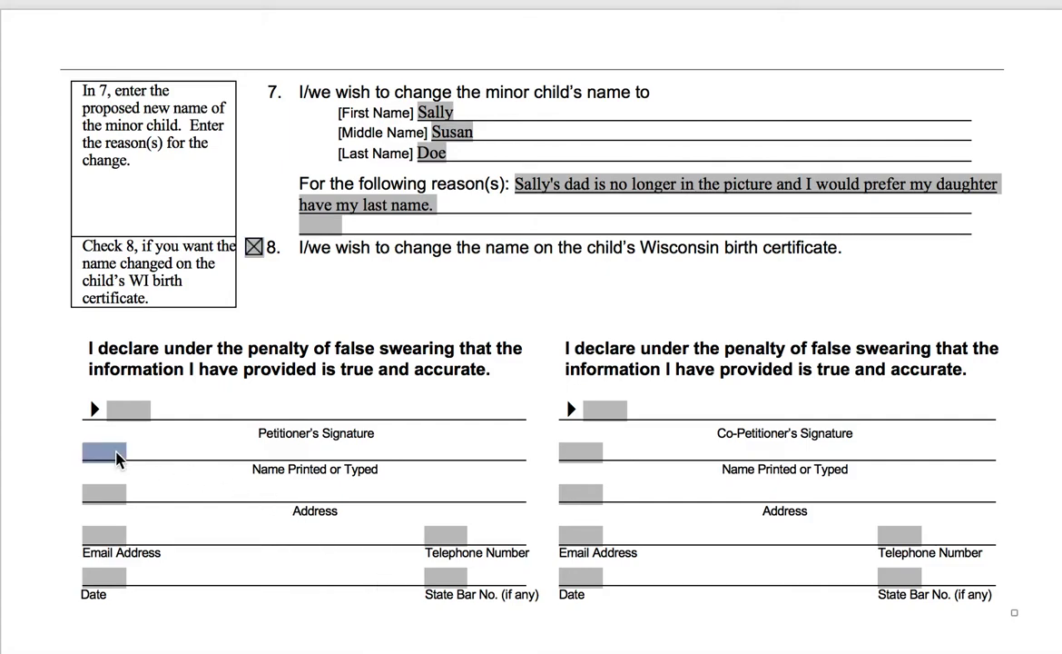
text(Jane Michel)
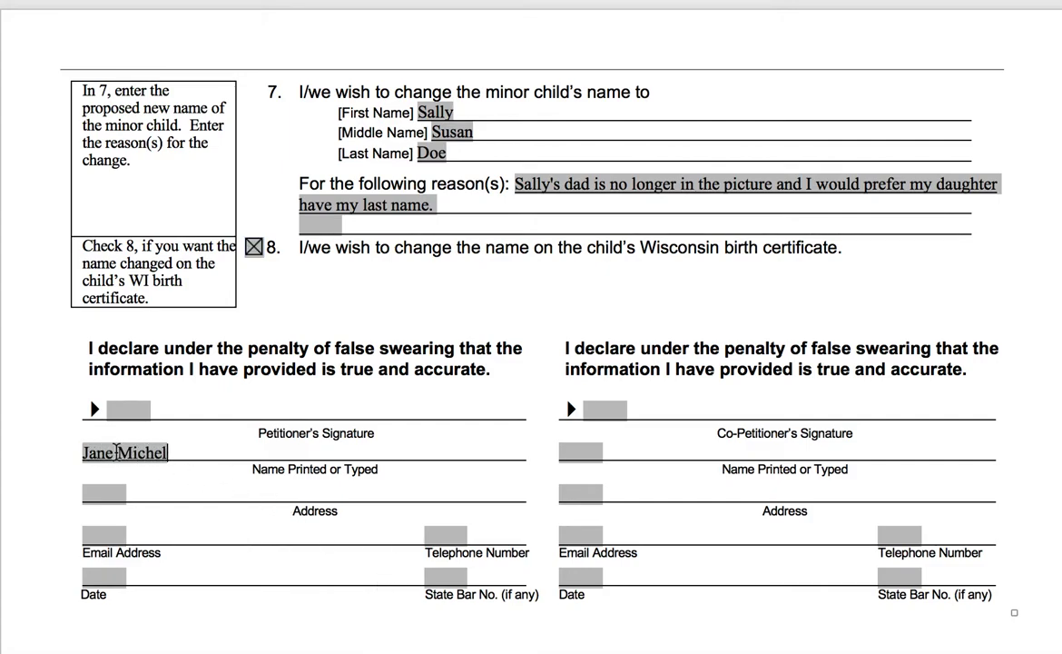
text(le Doe)
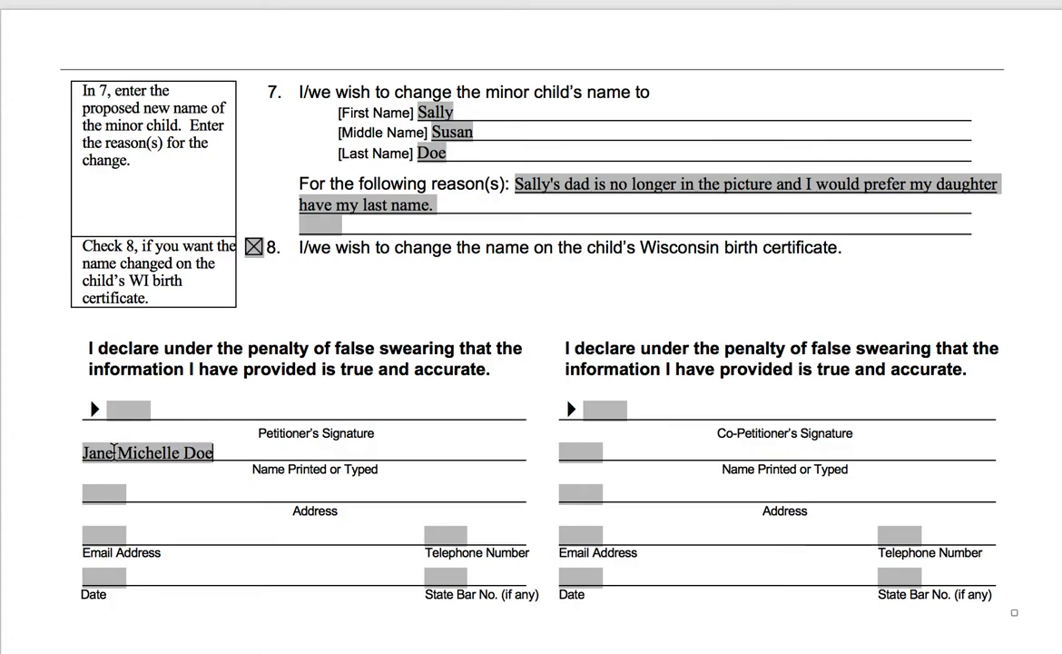
click(112, 493)
Copy the petitioner's address from item 2 of the petition
scroll(344, 439, up, 10)
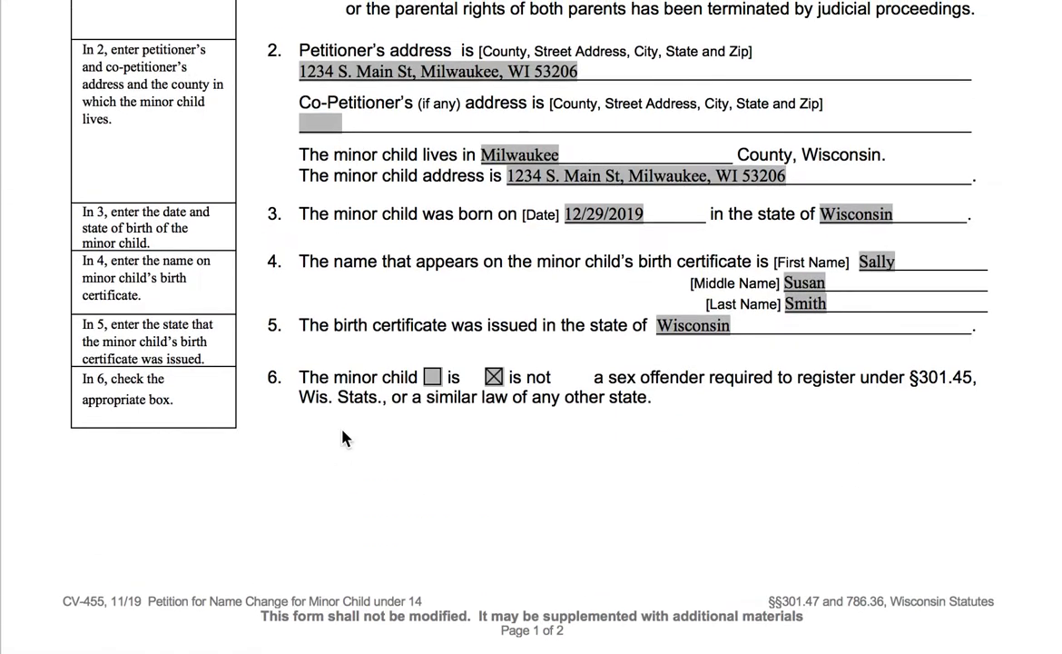
scroll(343, 439, up, 4)
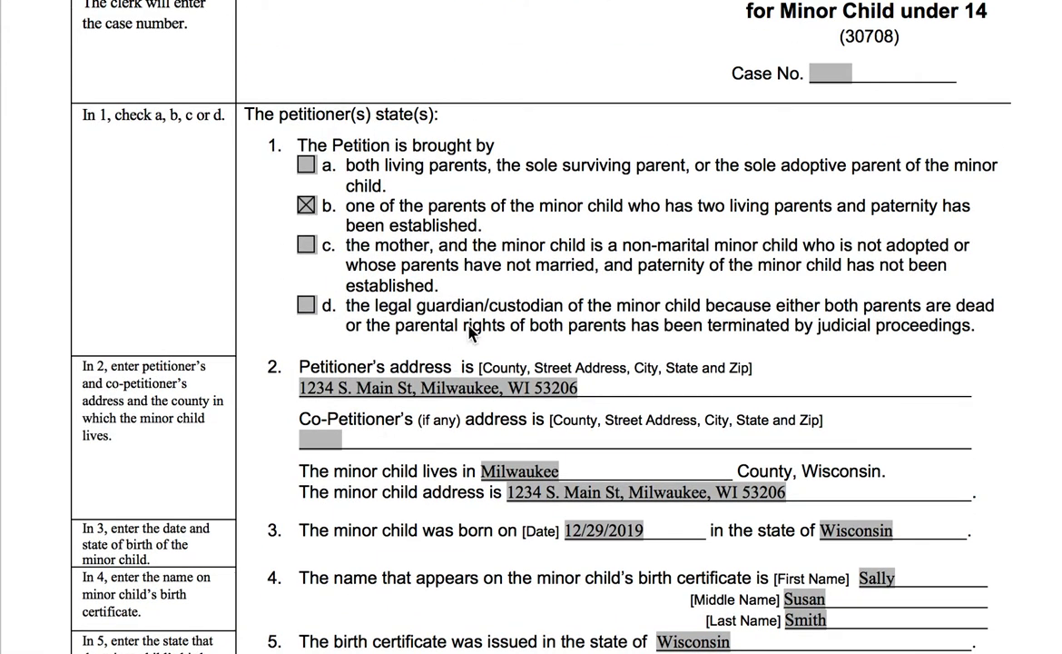
triple_click(581, 390)
key(super+c)
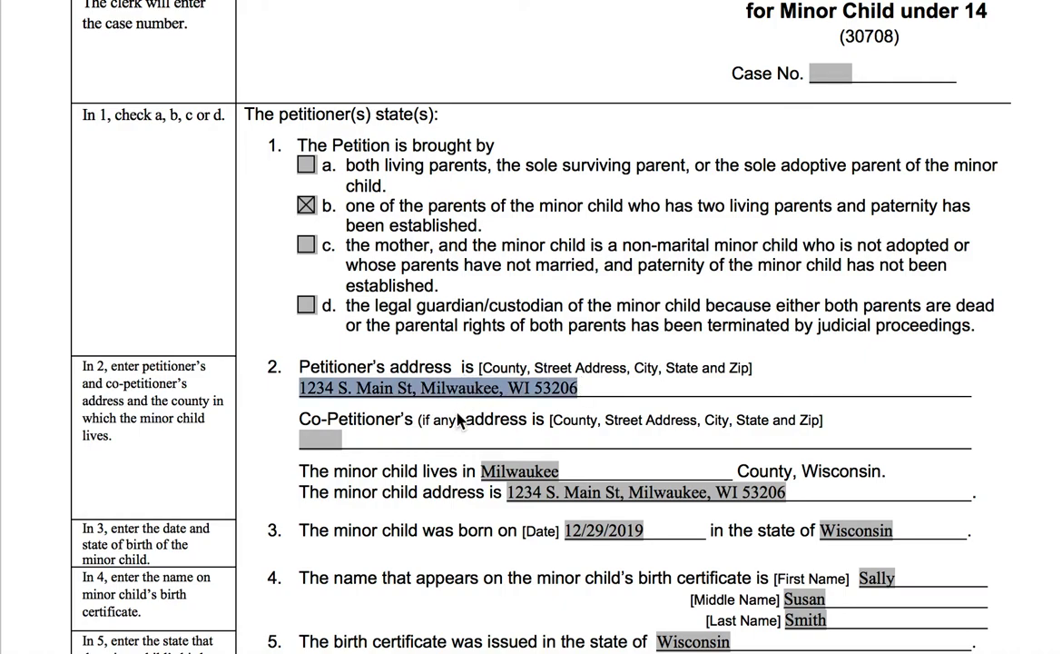
scroll(460, 421, down, 10)
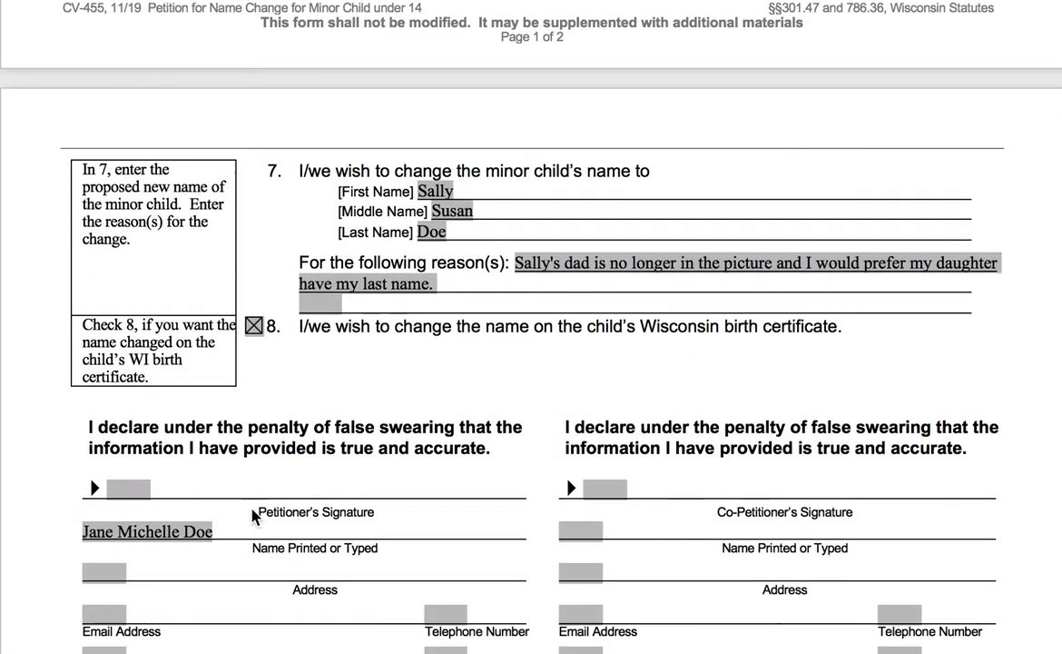
scroll(254, 516, down, 3)
Paste the petitioner's address into the declaration and fill in their email address
click(110, 374)
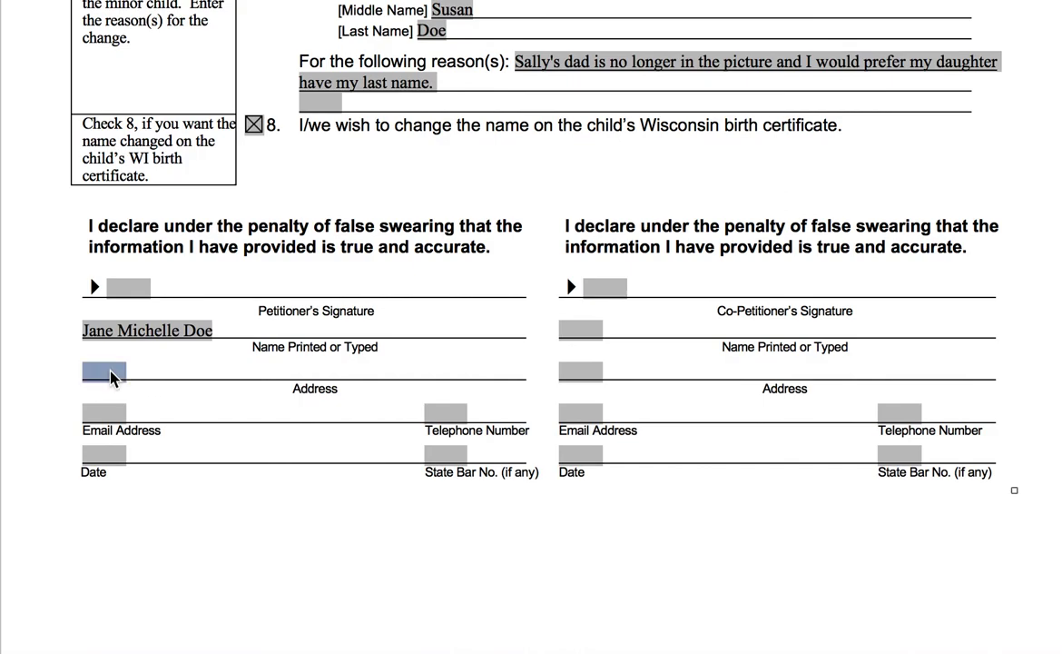
key(super+v)
click(122, 416)
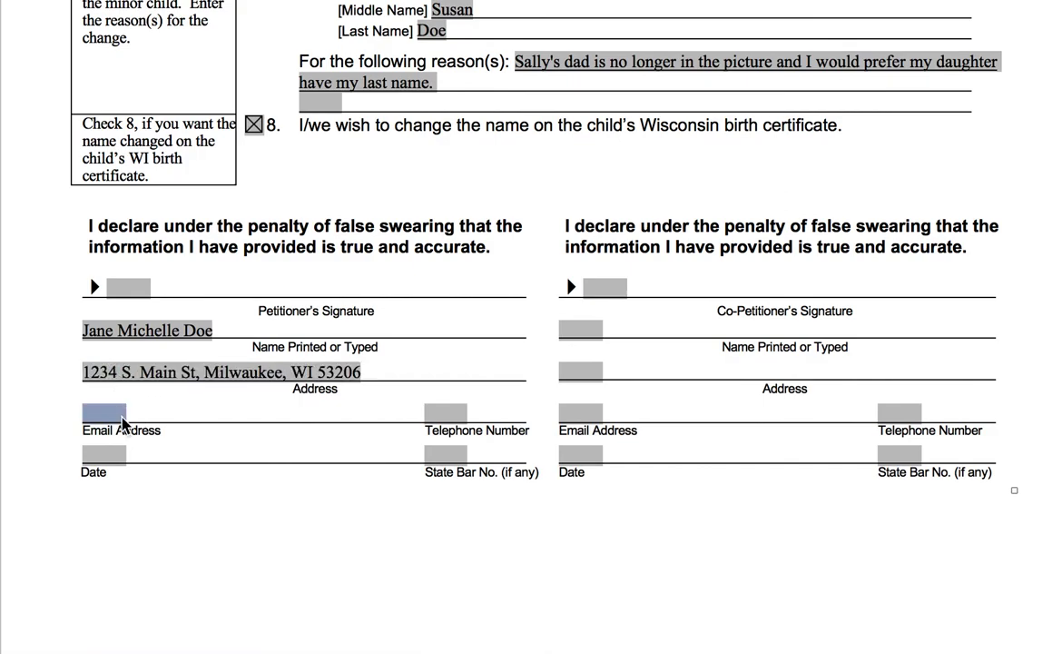
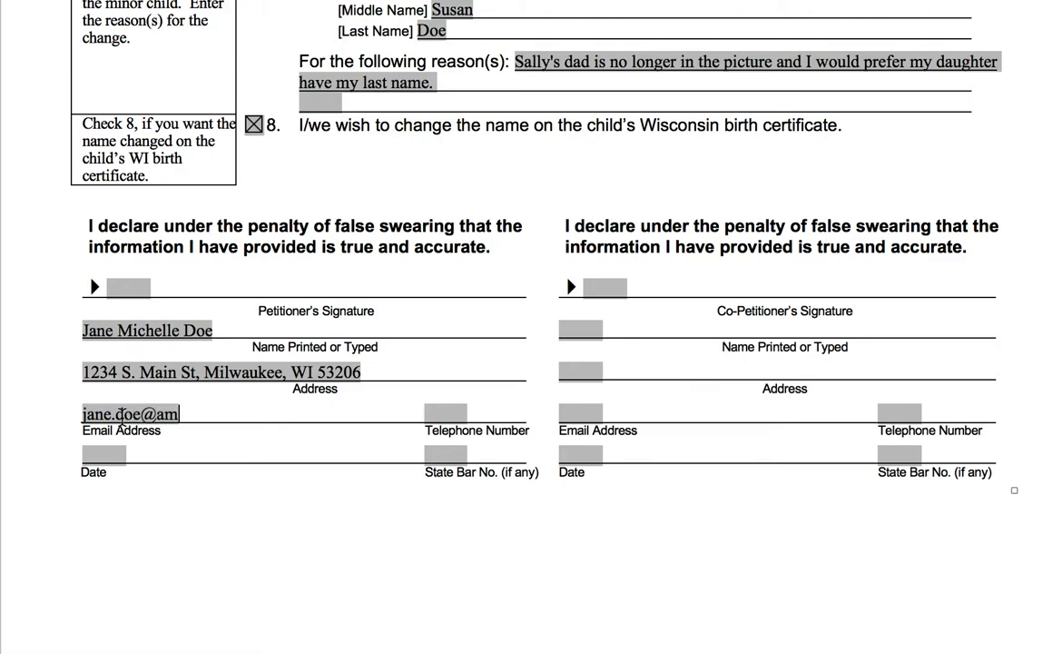
key(BackSpace)
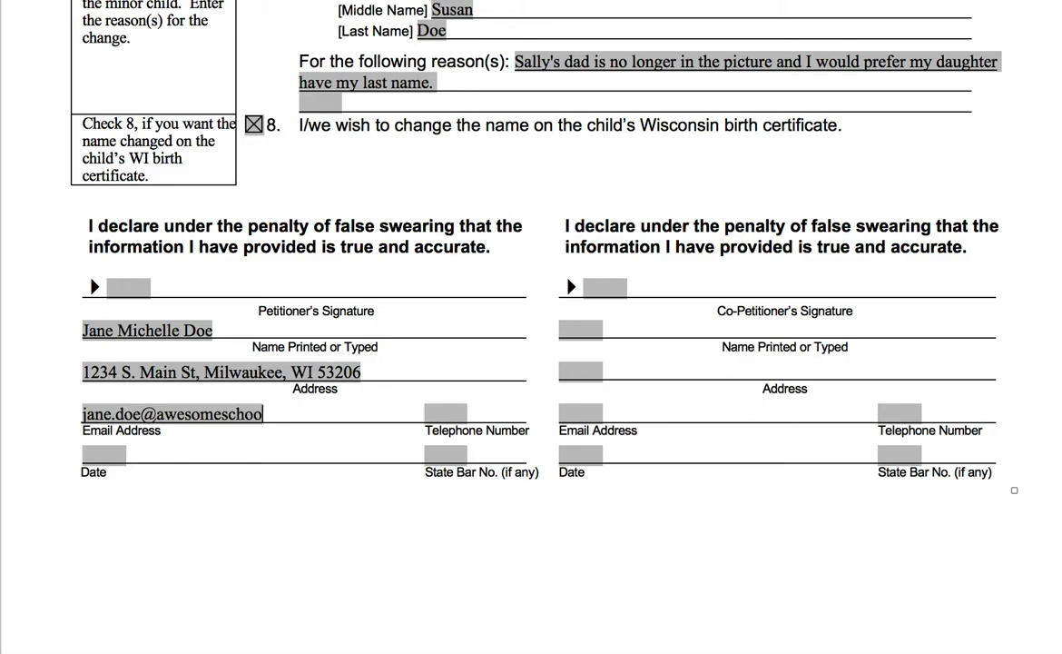
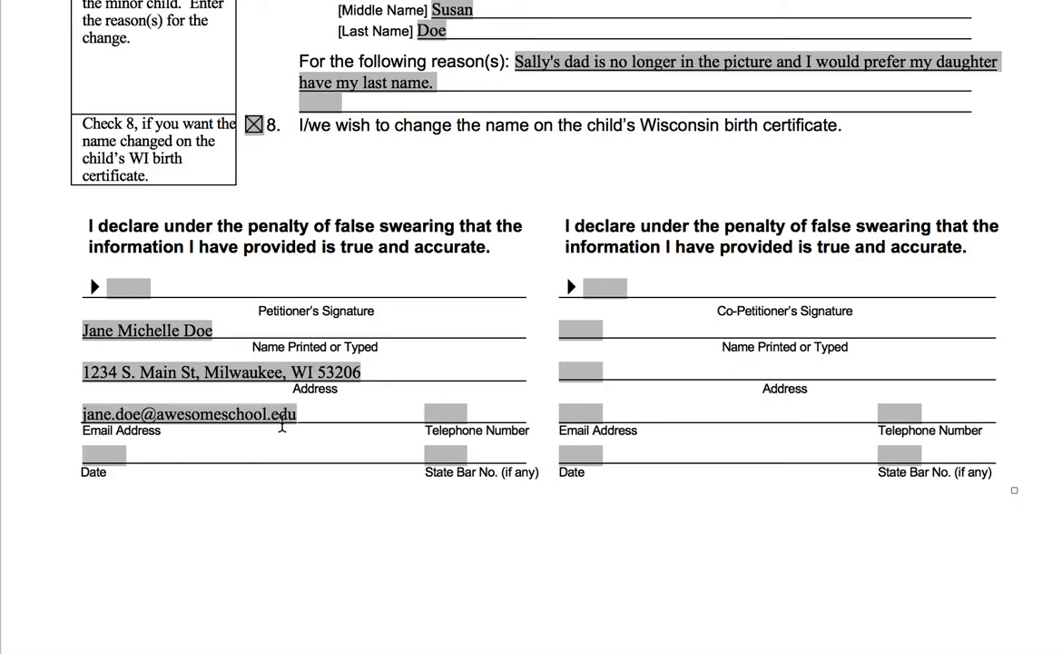
Fill in the petitioner's telephone number in the Telephone Number field
click(451, 415)
text(414-12)
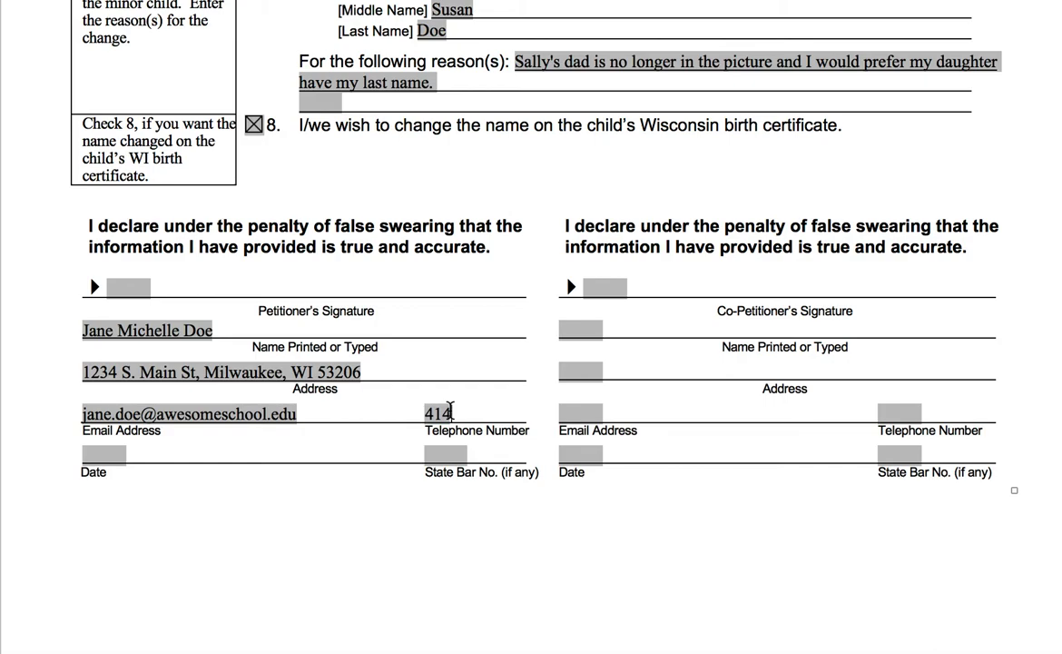
key(BackSpace)
key(BackSpace)
text(555-1234)
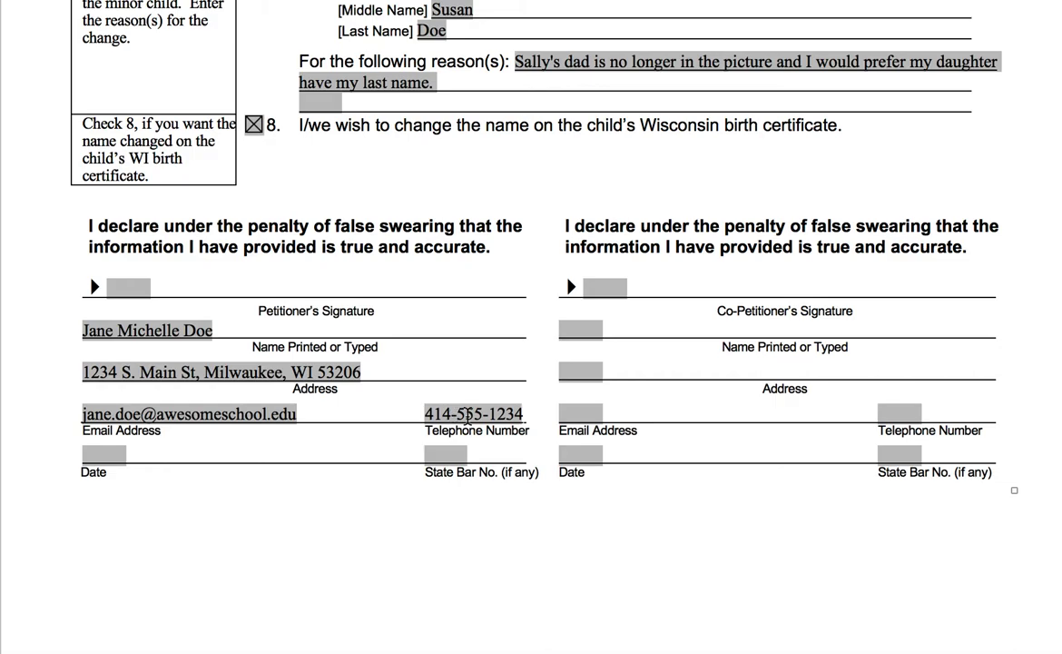
scroll(452, 413, up, 20)
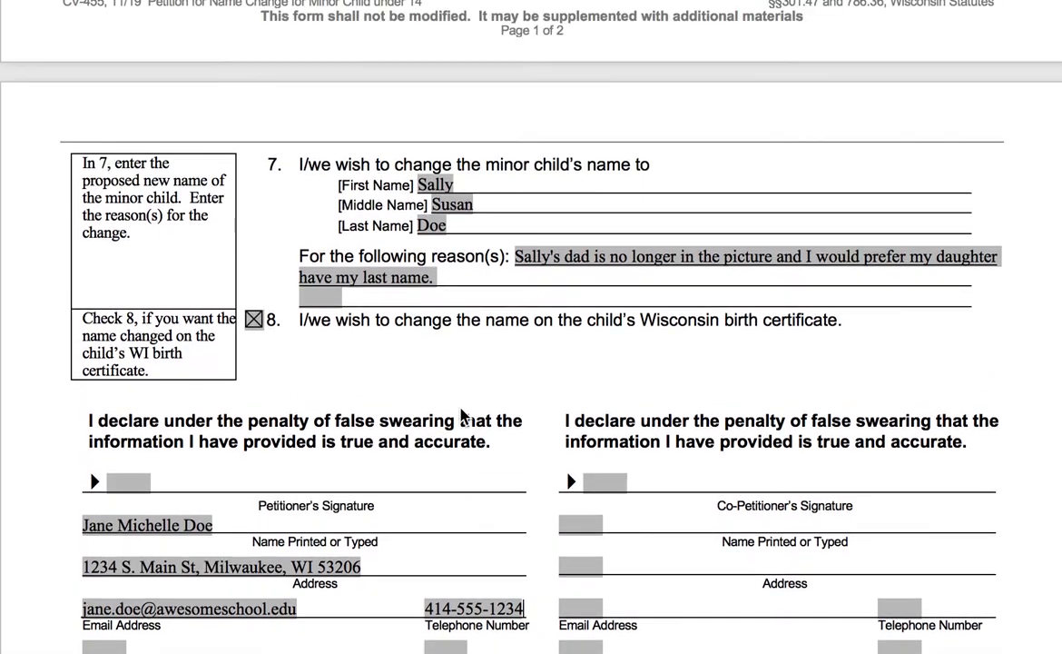
scroll(456, 442, up, 3)
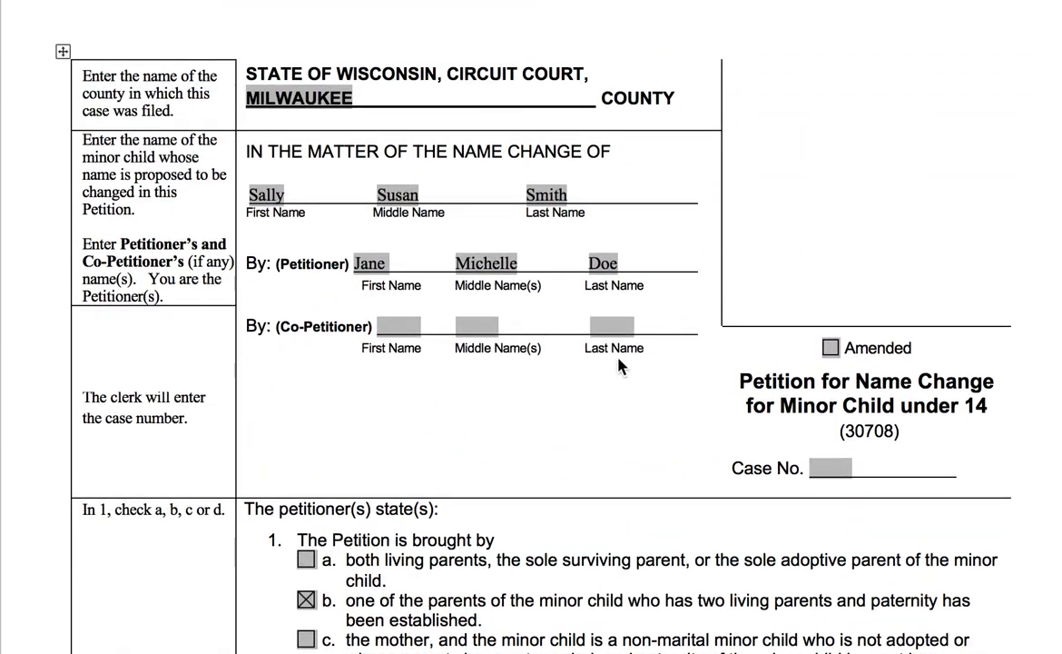
scroll(623, 365, down, 7)
scroll(647, 438, down, 10)
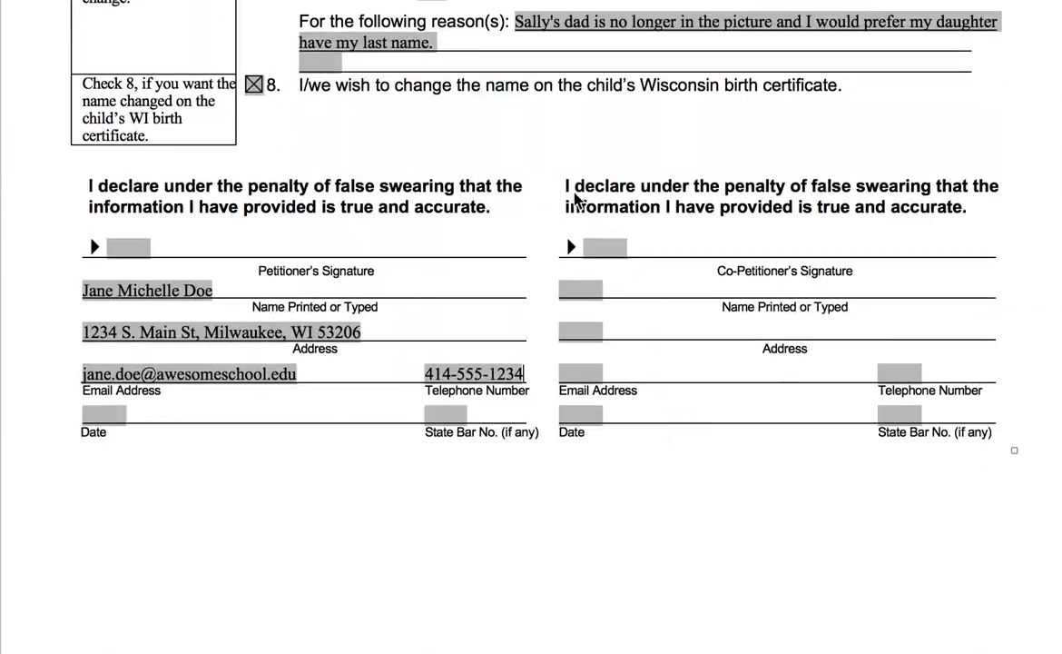
scroll(606, 327, up, 20)
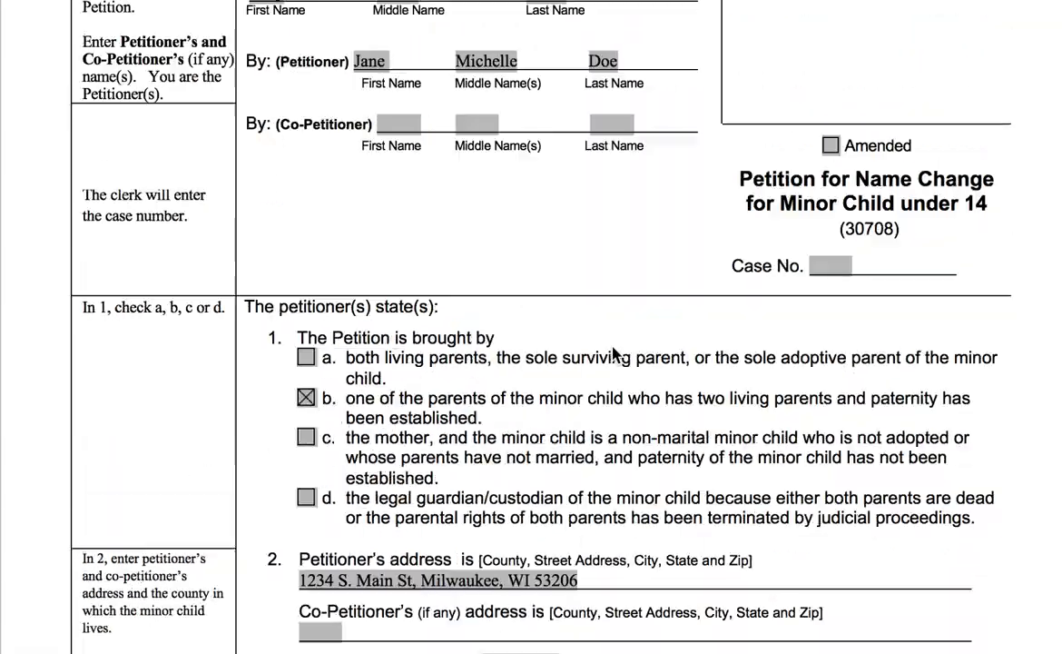
scroll(616, 367, down, 7)
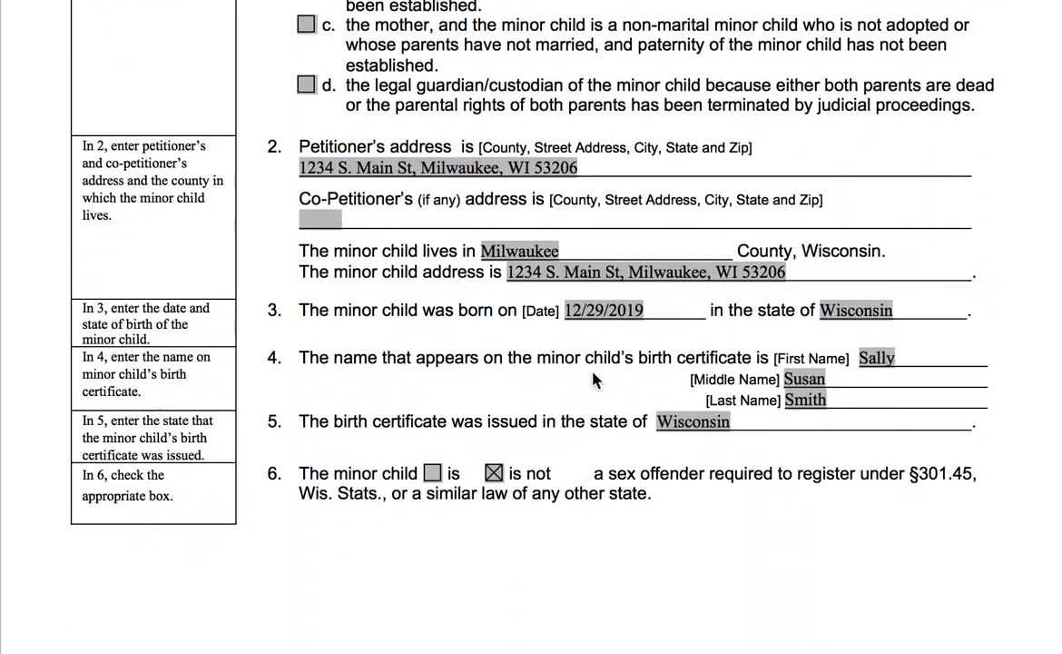
scroll(360, 340, down, 10)
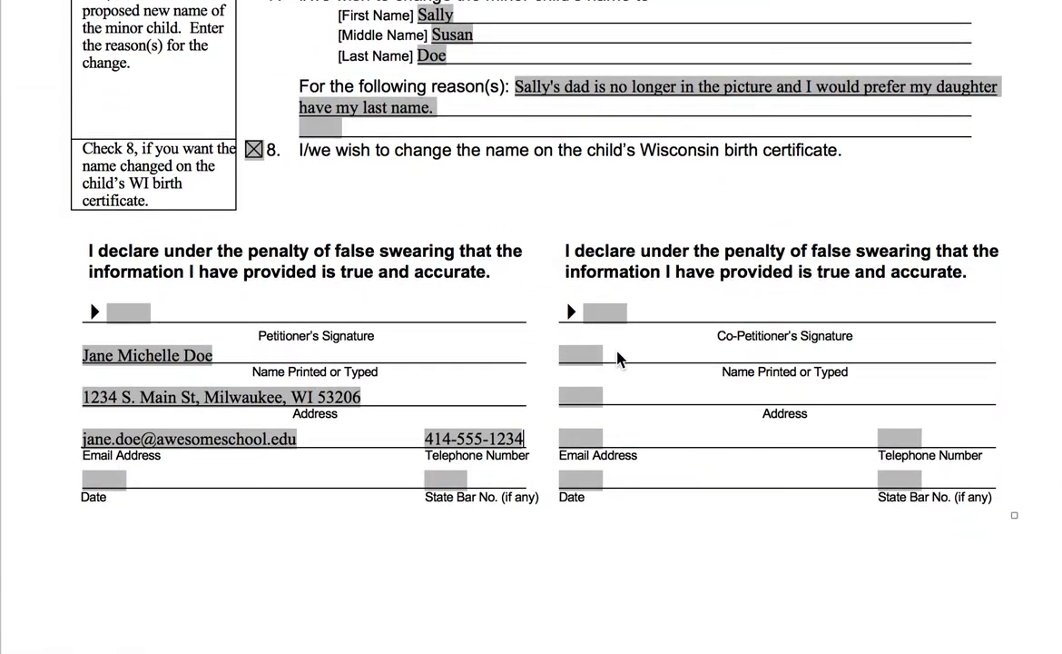
scroll(617, 359, down, 8)
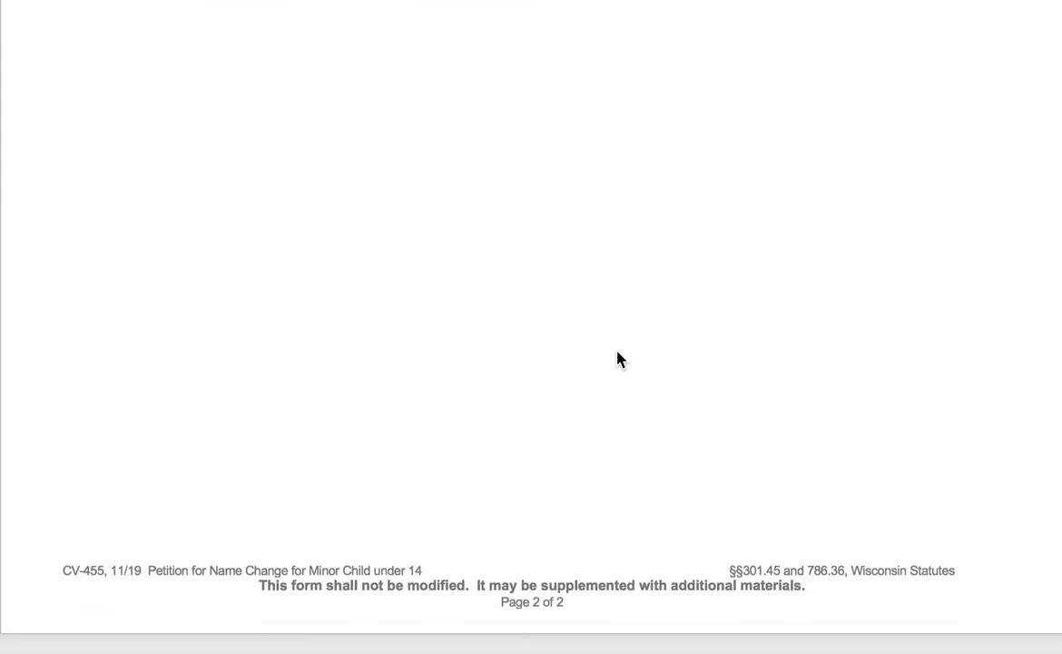
scroll(617, 363, up, 20)
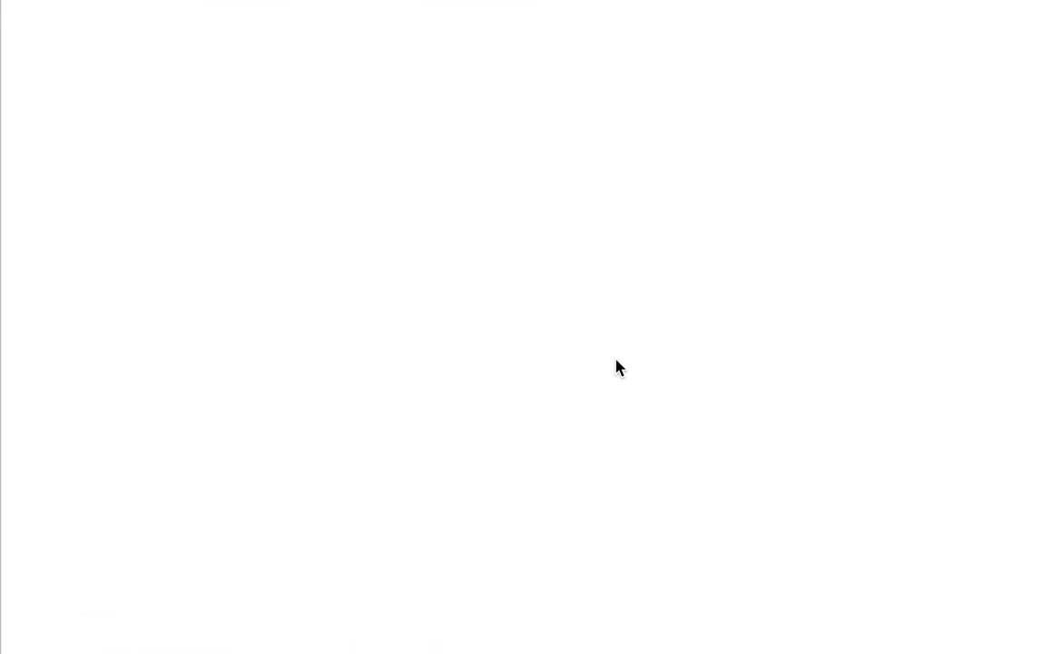
scroll(616, 387, up, 1)
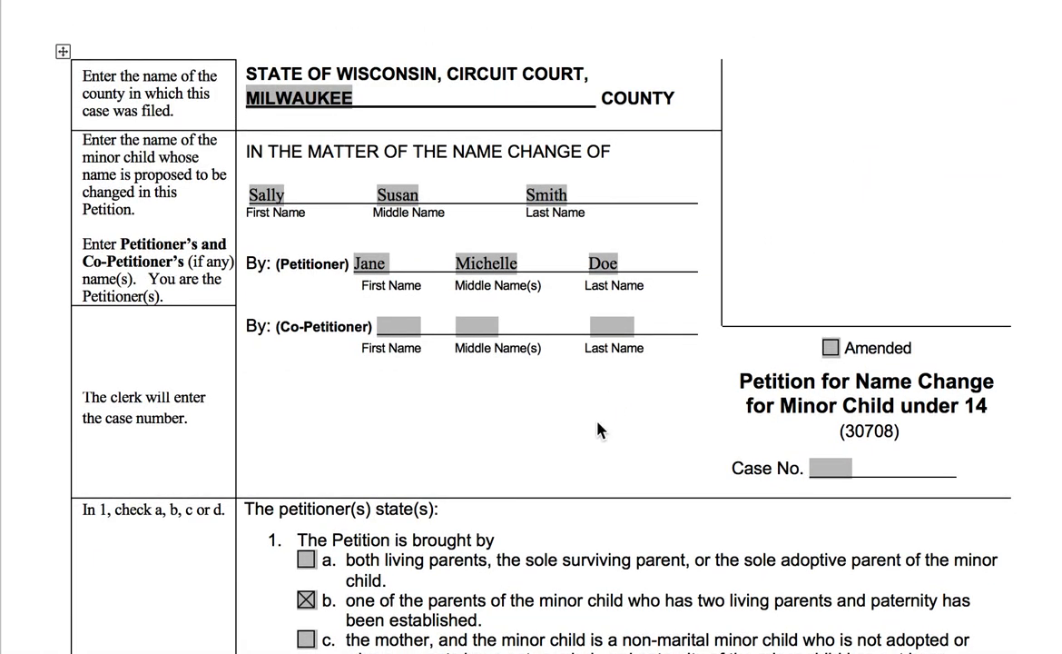
scroll(600, 430, down, 10)
scroll(598, 430, down, 10)
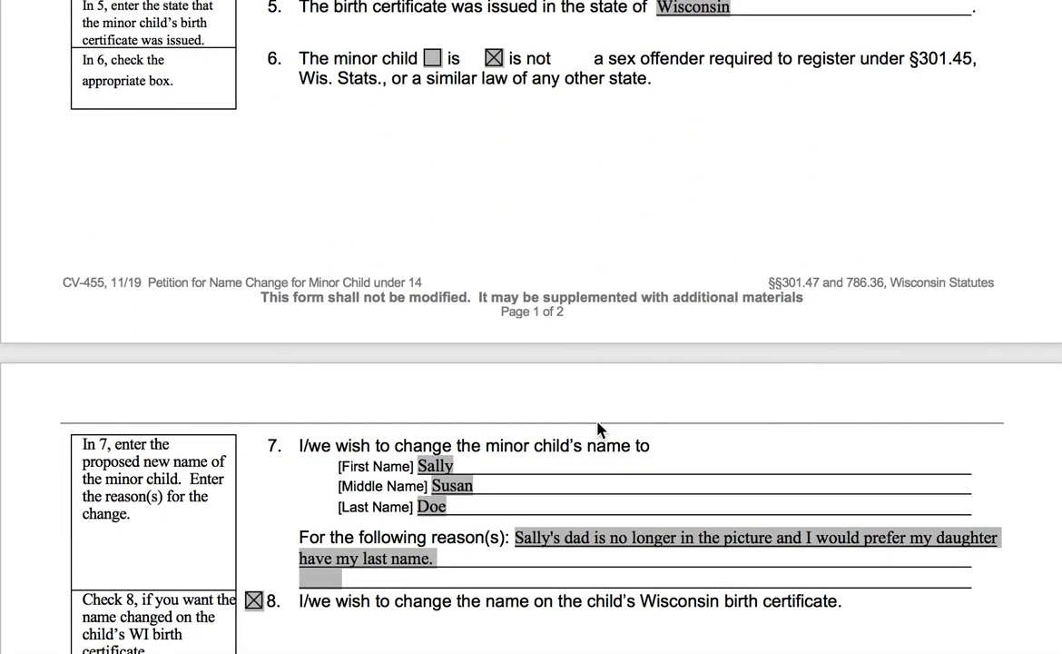